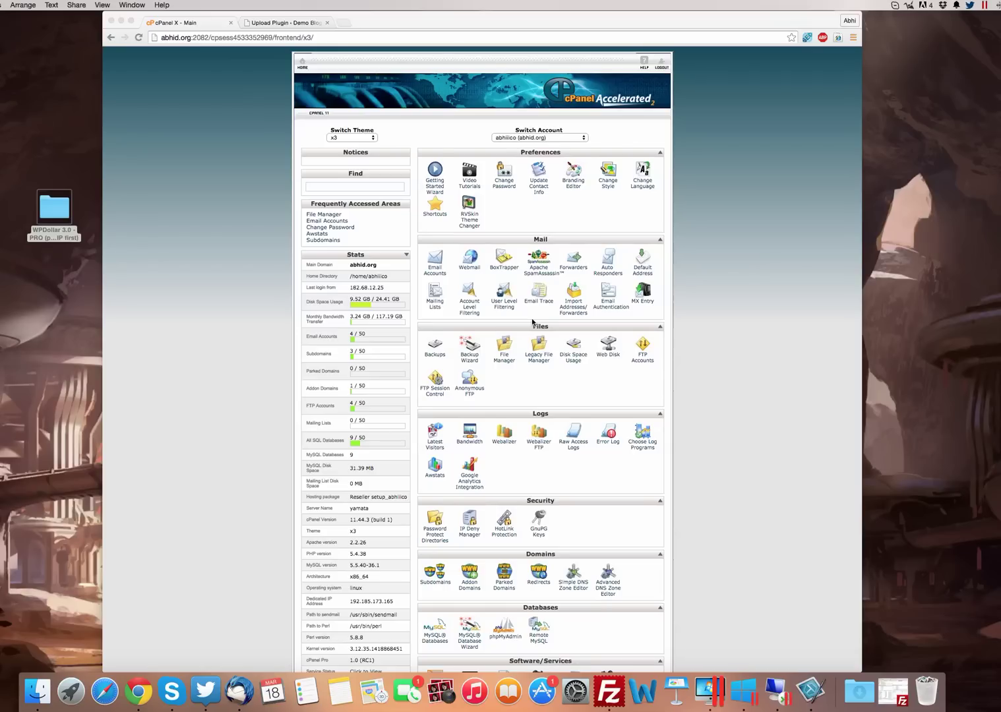
Open the WPDollar 3.0 - PRO folder on the desktop
{"action": "key", "text": "super+Tab"}
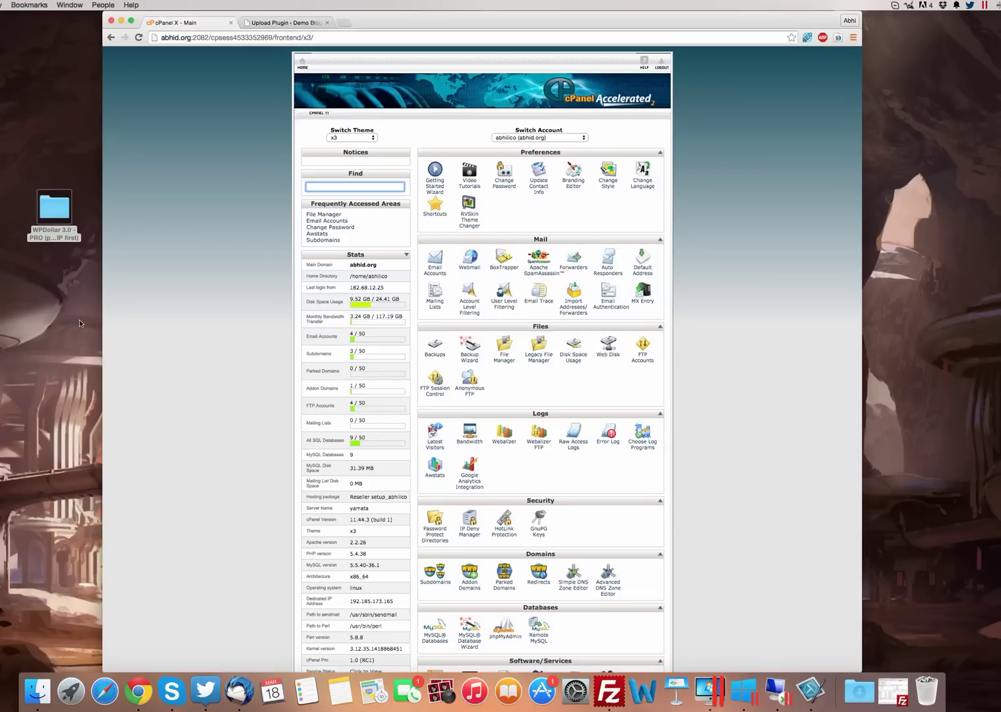
{"action": "left_click", "coordinate": [53, 231]}
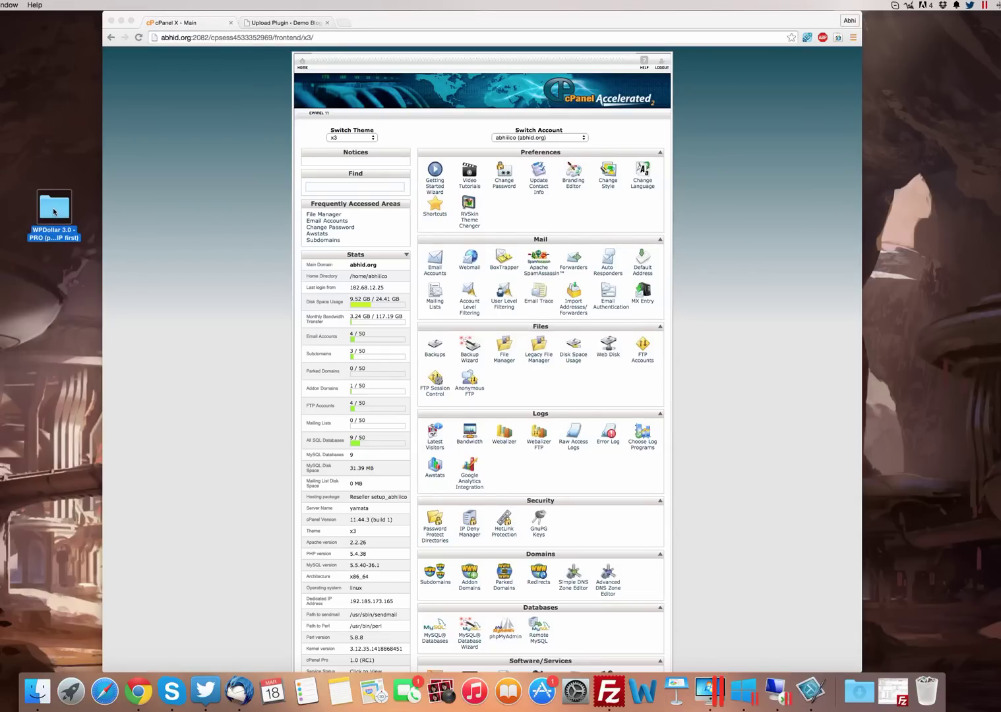
{"action": "left_click", "coordinate": [61, 284]}
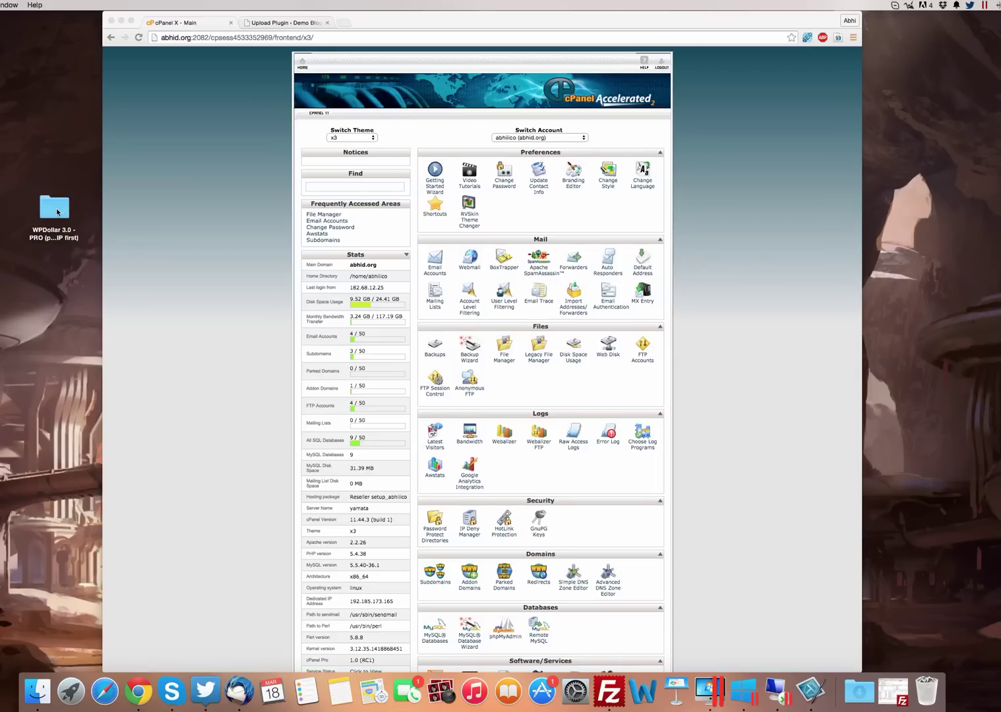
{"action": "left_click", "coordinate": [57, 211]}
{"action": "double_click", "coordinate": [58, 212]}
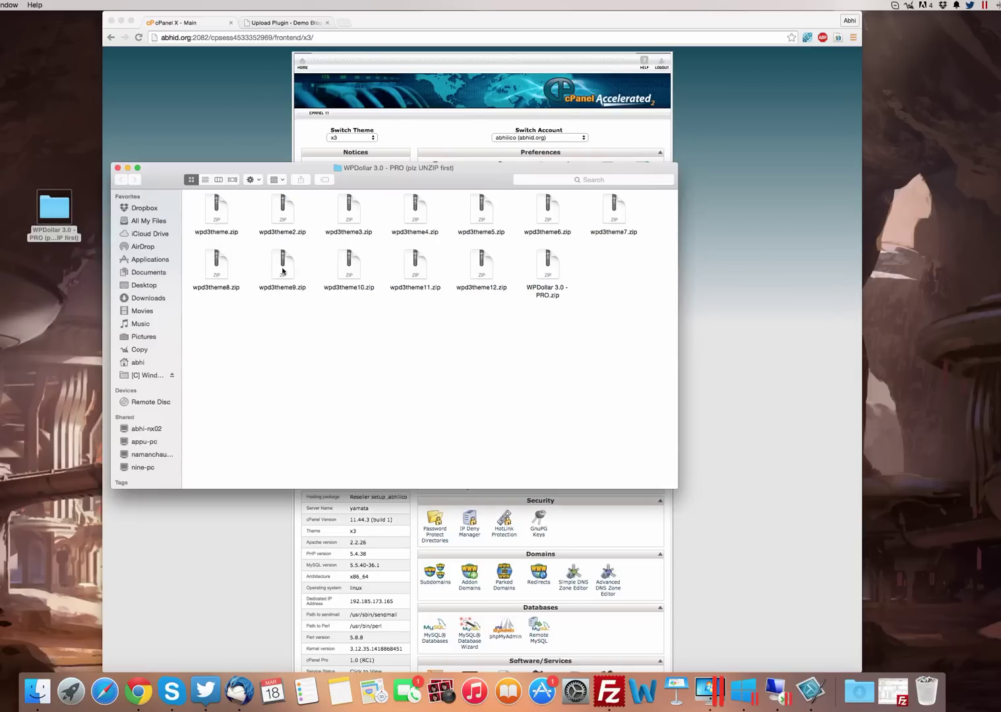
Review the folder's zip files: WPDollar 3.0 - PRO.zip, wpd3theme.zip, wpd3theme2.zip and all thirteen
{"action": "left_click", "coordinate": [552, 267]}
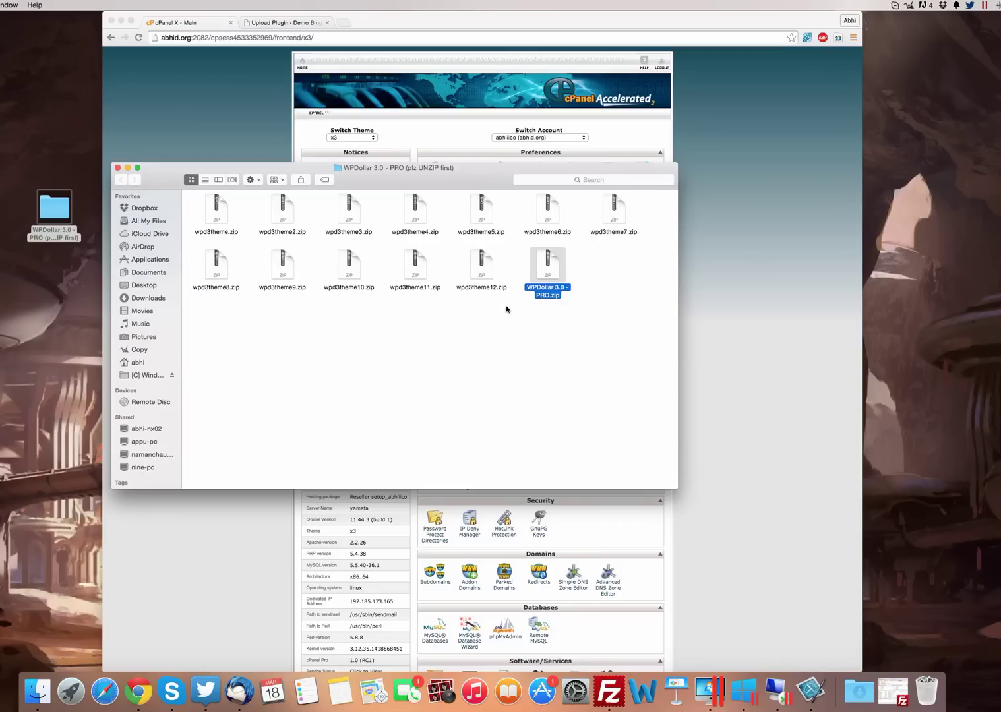
{"action": "left_click_drag", "start_coordinate": [510, 306], "coordinate": [192, 192]}
{"action": "left_click", "coordinate": [378, 319]}
{"action": "left_click_drag", "start_coordinate": [648, 208], "coordinate": [215, 291]}
{"action": "left_click", "coordinate": [264, 320]}
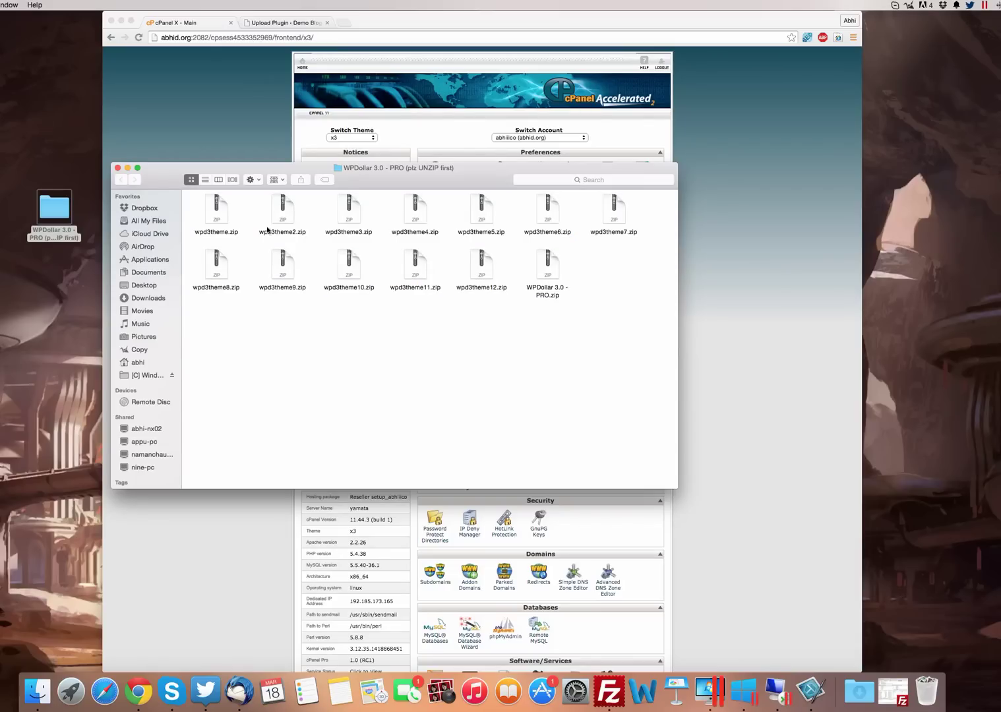
{"action": "left_click", "coordinate": [220, 215]}
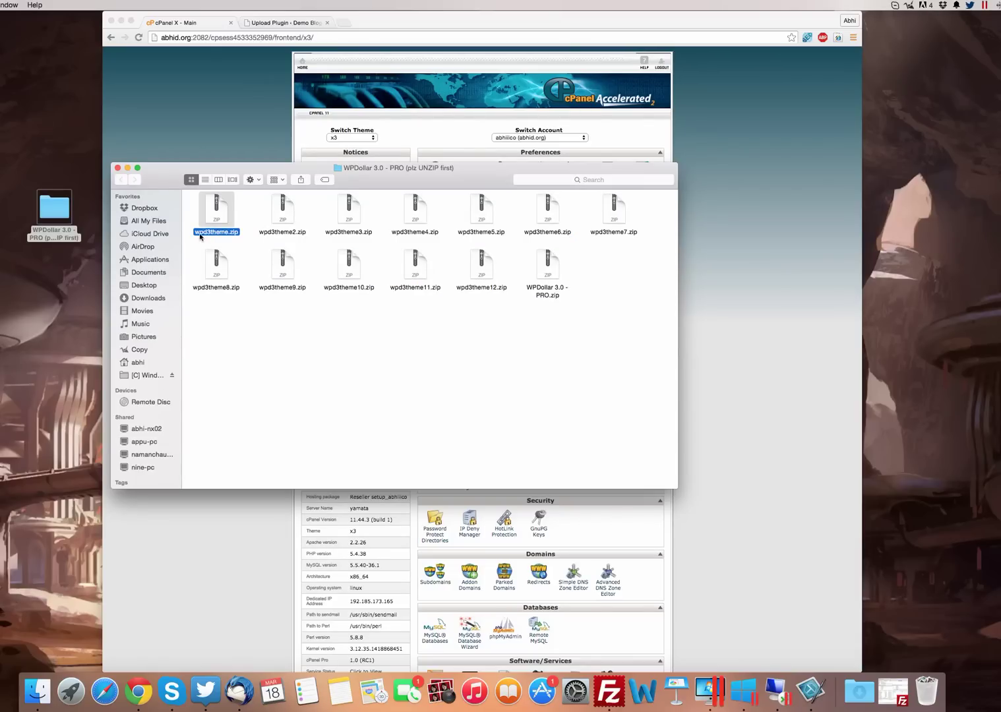
{"action": "left_click", "coordinate": [290, 214], "text": "super"}
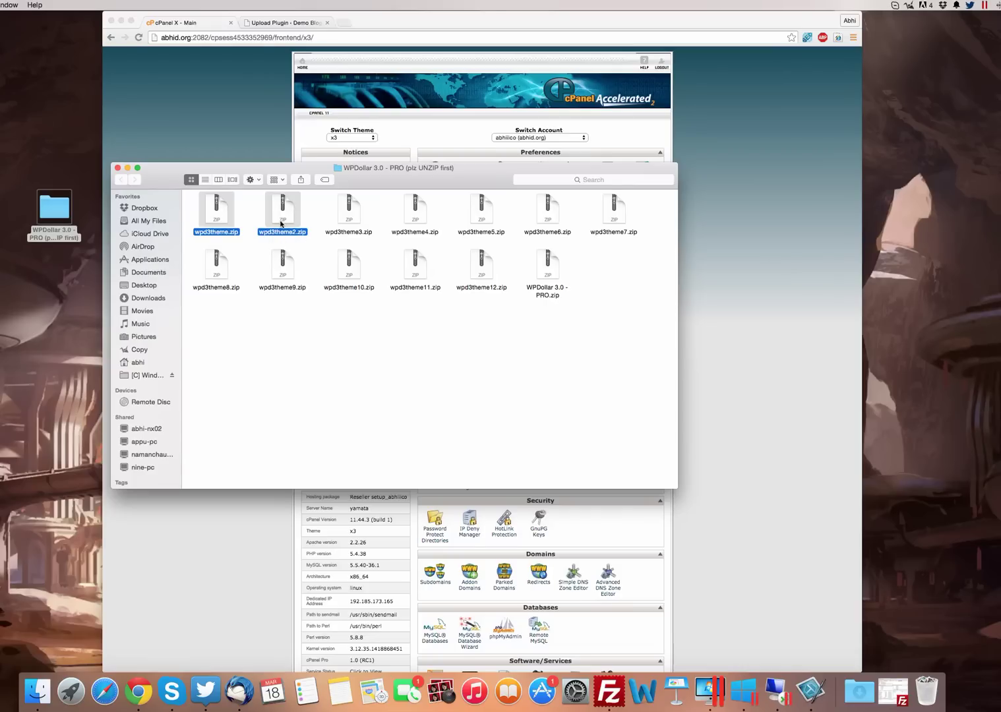
{"action": "left_click", "coordinate": [252, 222]}
{"action": "left_click_drag", "start_coordinate": [196, 207], "coordinate": [628, 298]}
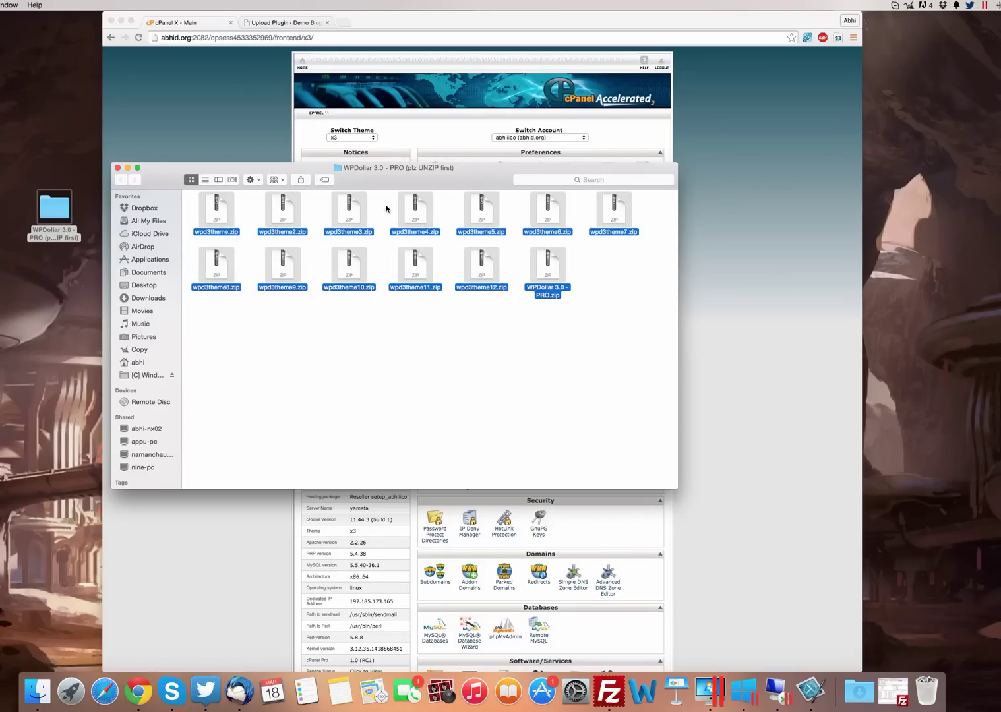
Find 'qui' in cPanel and open QuickInstall's WordPress install form for abhid.org
{"action": "left_click", "coordinate": [118, 167]}
{"action": "left_click", "coordinate": [357, 188]}
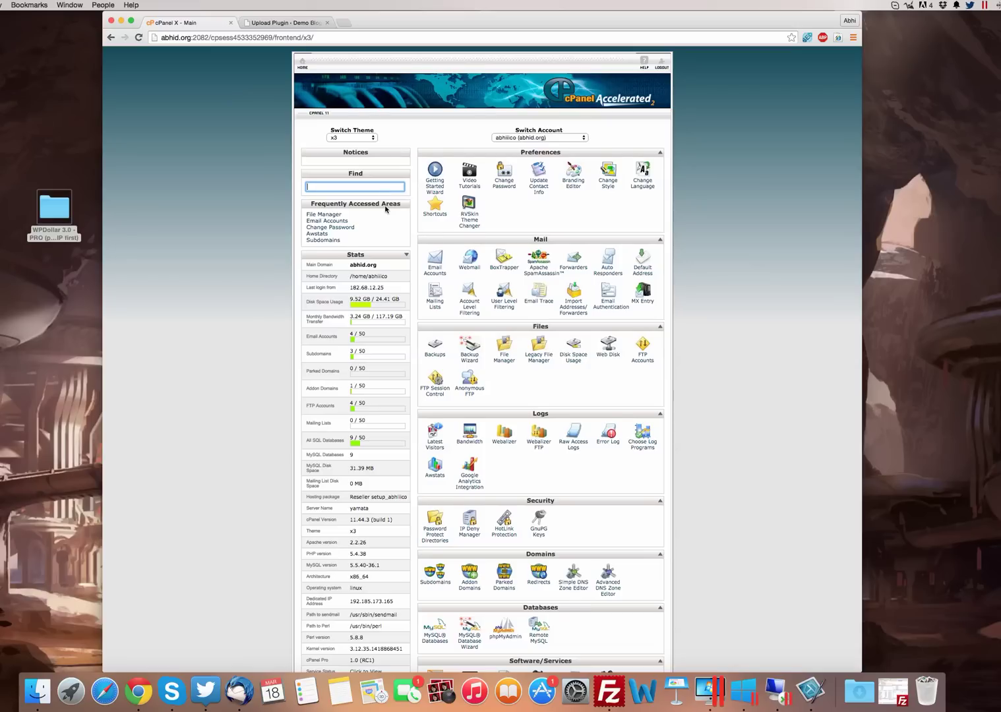
{"action": "type", "text": "qui"}
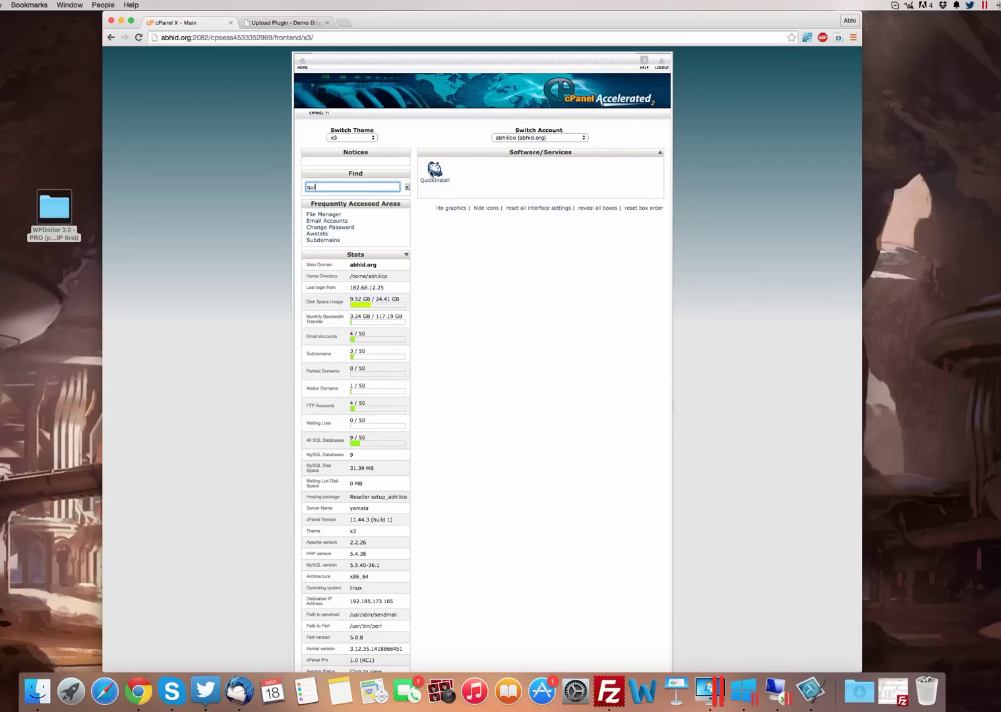
{"action": "left_click", "coordinate": [434, 173]}
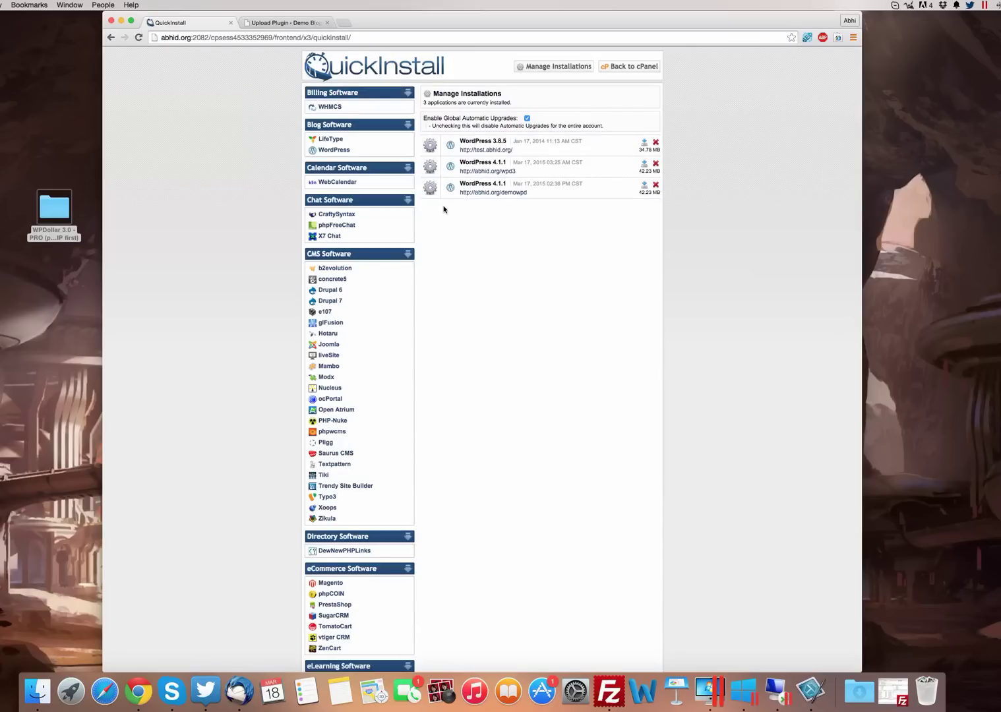
{"action": "left_click", "coordinate": [338, 151]}
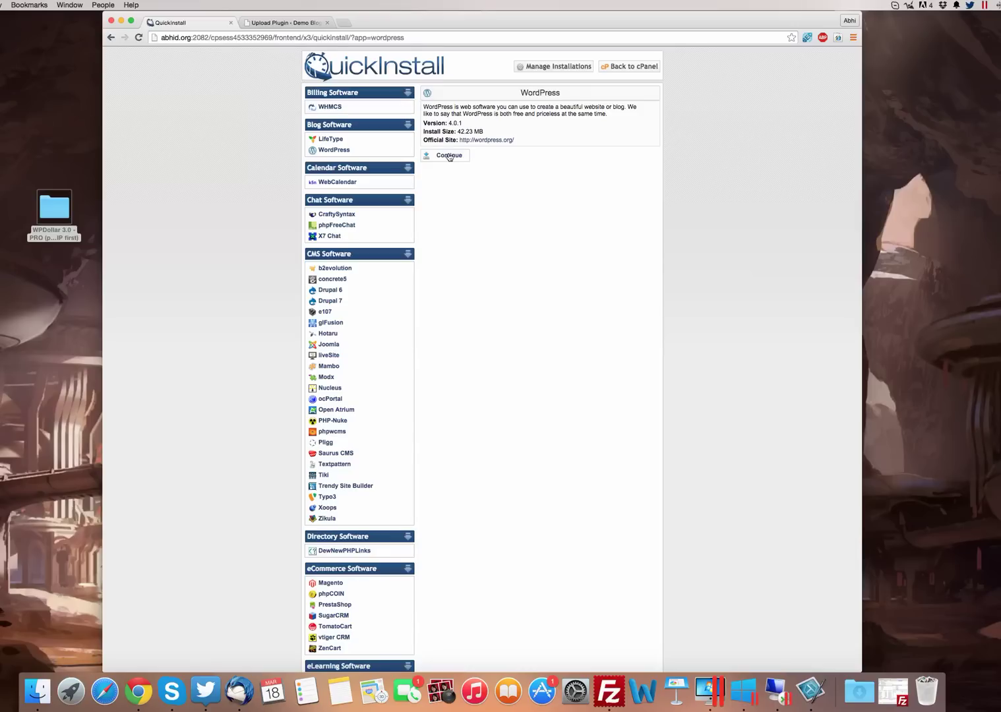
{"action": "left_click", "coordinate": [449, 156]}
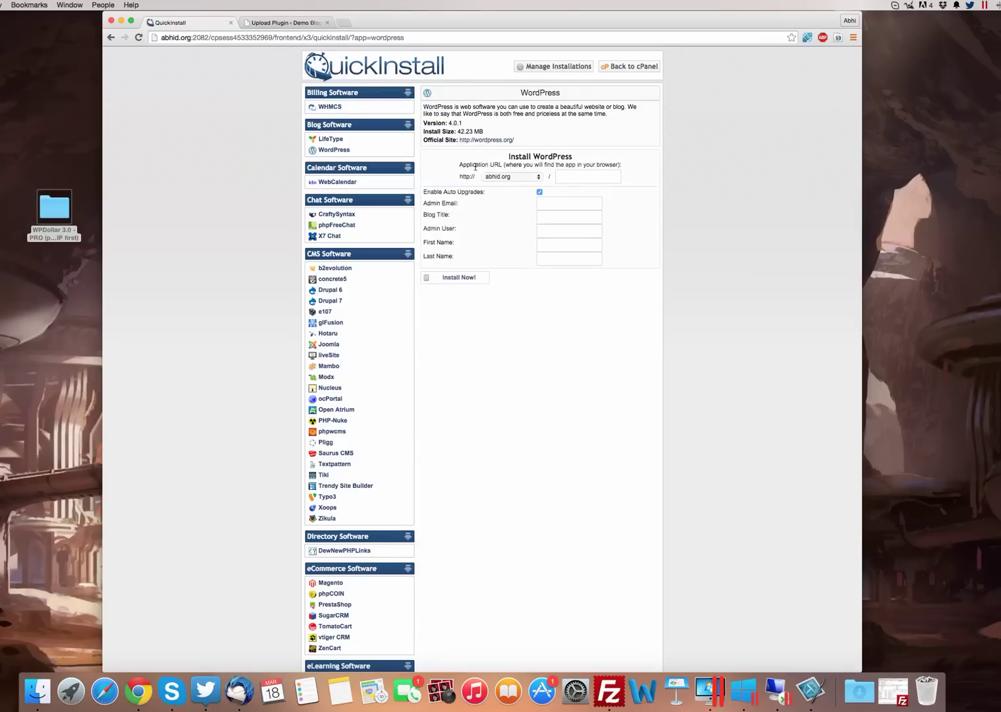
{"action": "left_click", "coordinate": [504, 177]}
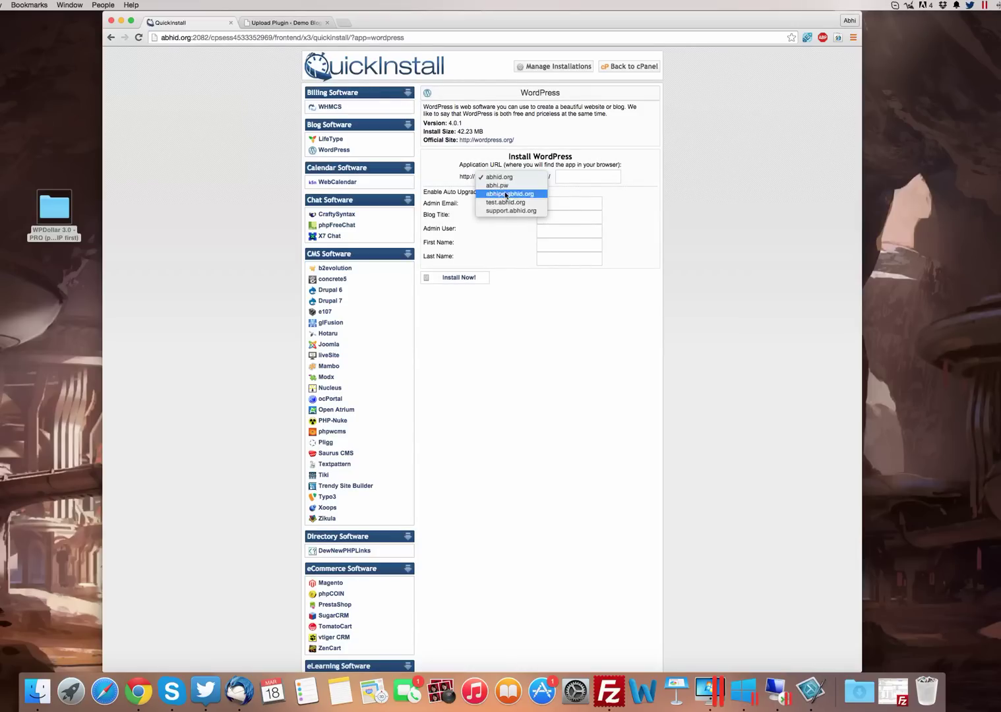
{"action": "left_click", "coordinate": [492, 178]}
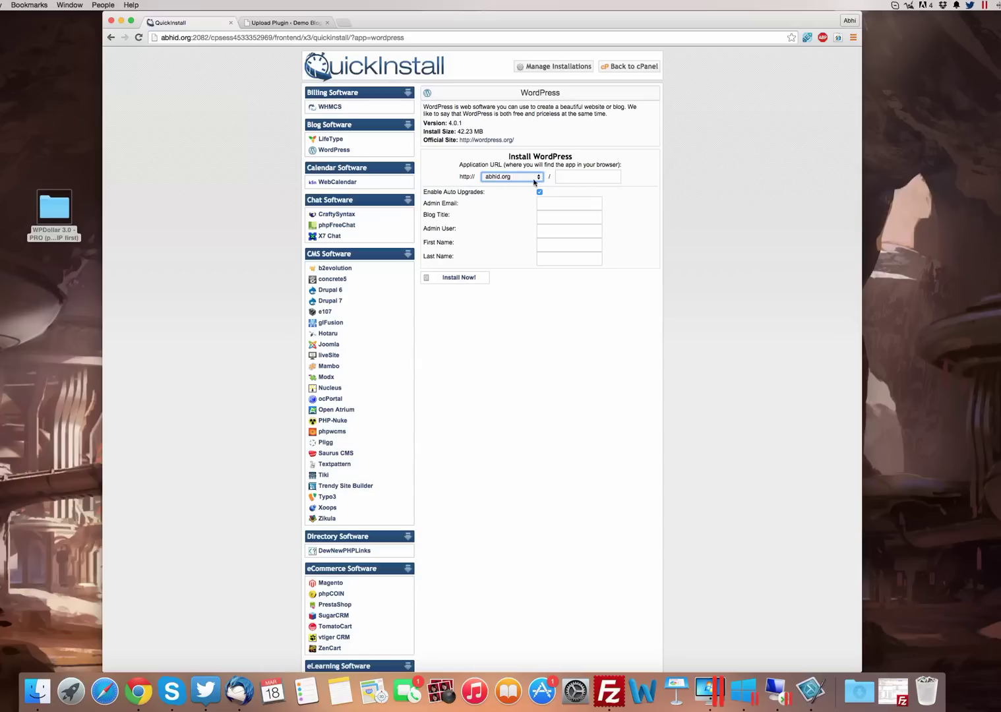
Enter install path demoblog, the admin e-mail address, and blog title Demo Blog
{"action": "left_click", "coordinate": [567, 177]}
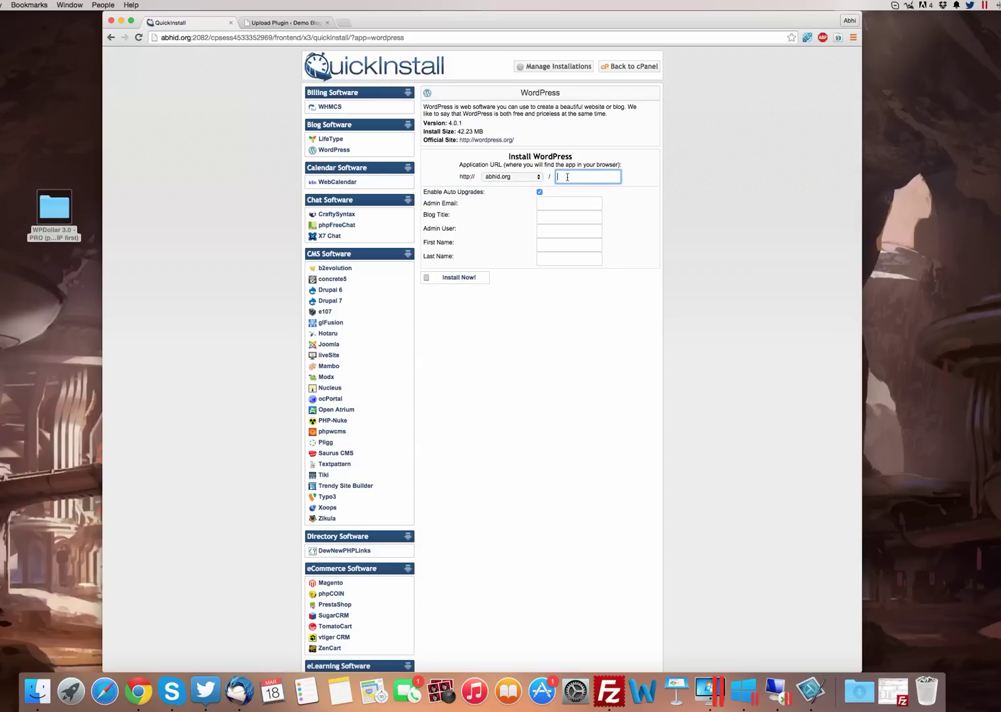
{"action": "type", "text": "demoblog1"}
{"action": "left_click", "coordinate": [556, 203]}
{"action": "type", "text": "admin@admin.com"}
{"action": "left_click", "coordinate": [569, 217]}
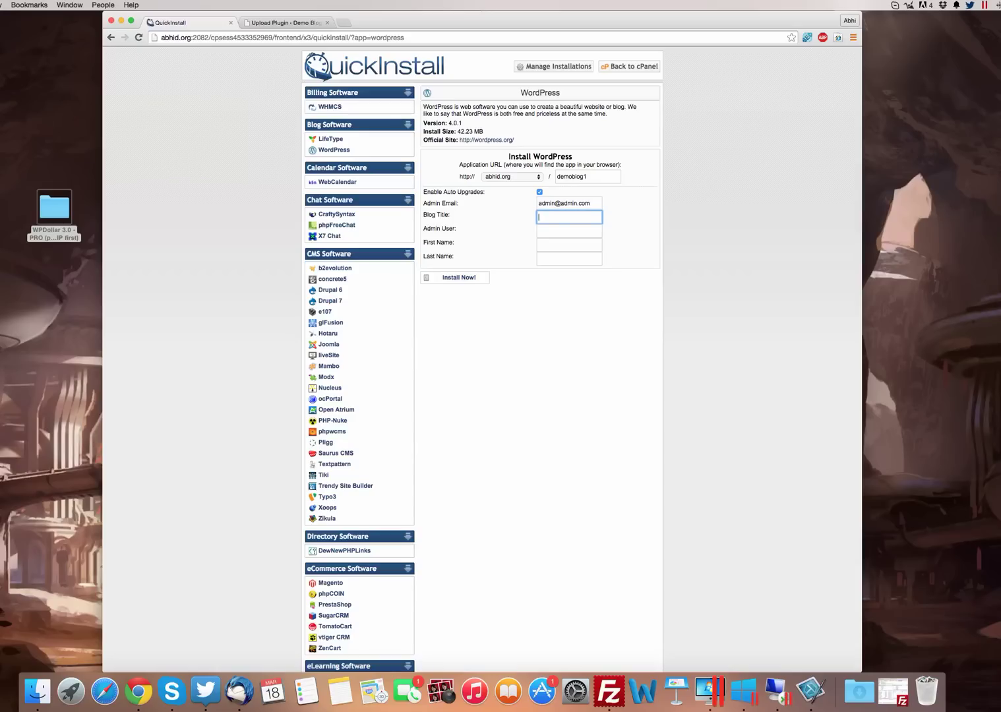
{"action": "type", "text": "Demo Blog"}
Fill in Admin User admin and the admin's first and last name
{"action": "left_click", "coordinate": [569, 231]}
{"action": "type", "text": "admin"}
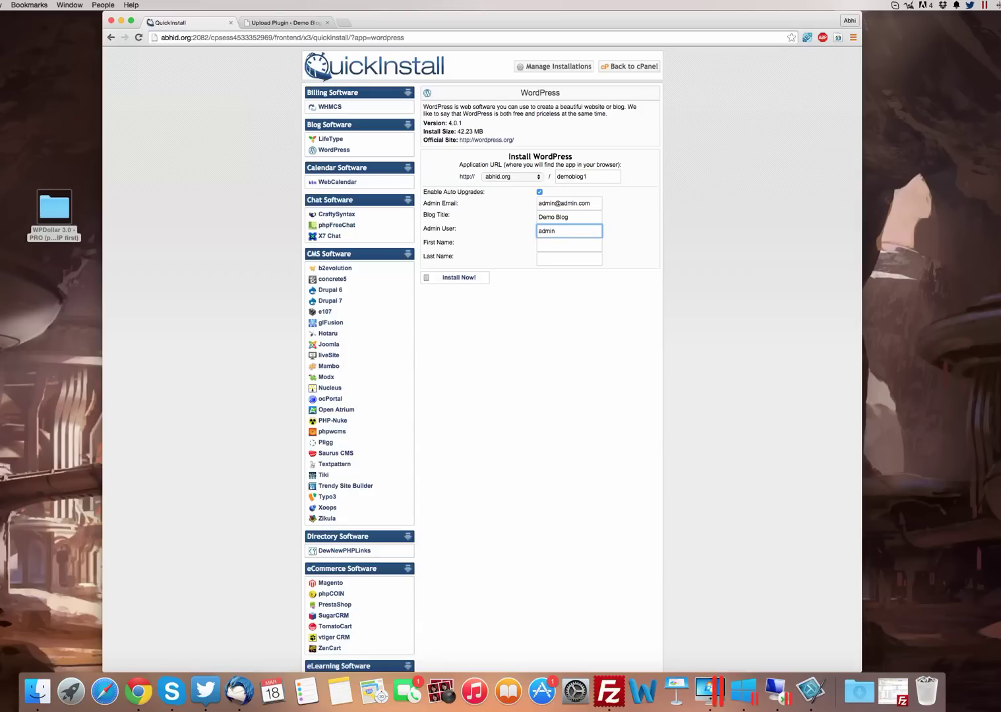
{"action": "left_click", "coordinate": [568, 245]}
{"action": "type", "text": "Abhi"}
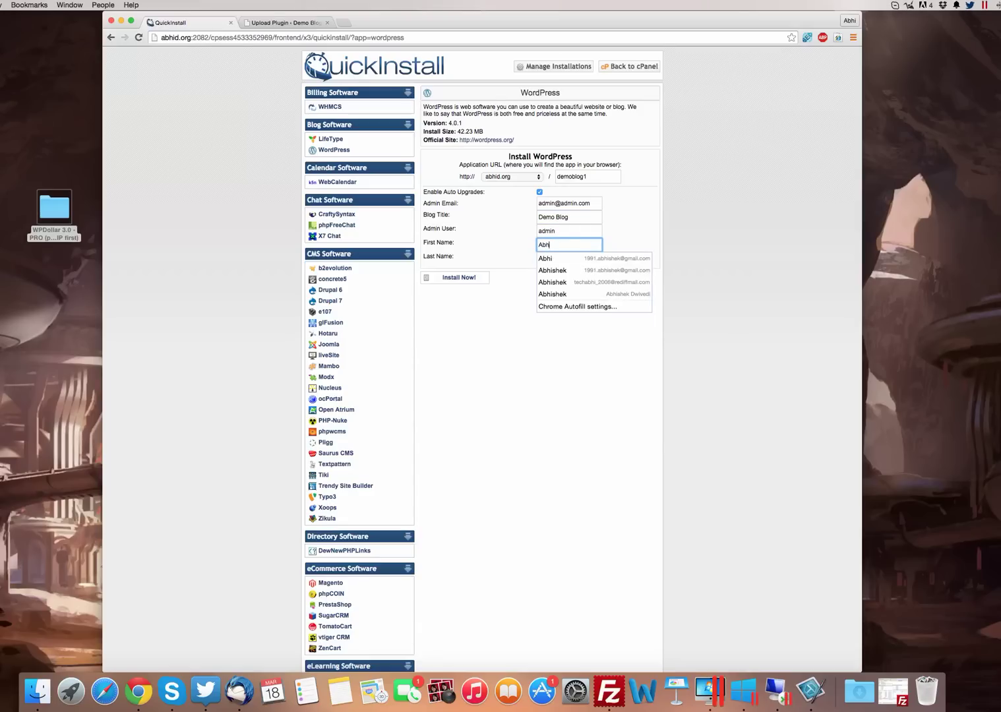
{"action": "key", "text": "Down"}
{"action": "key", "text": "Return"}
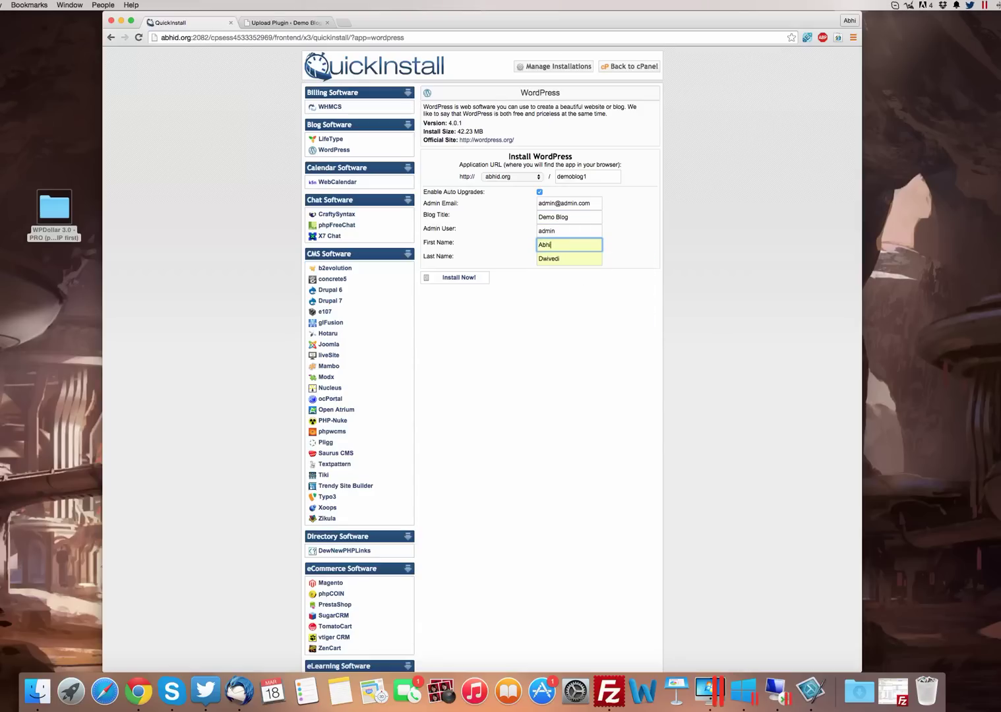
Run the WordPress install to 100% and return to the QuickInstall results page
{"action": "left_click", "coordinate": [465, 278]}
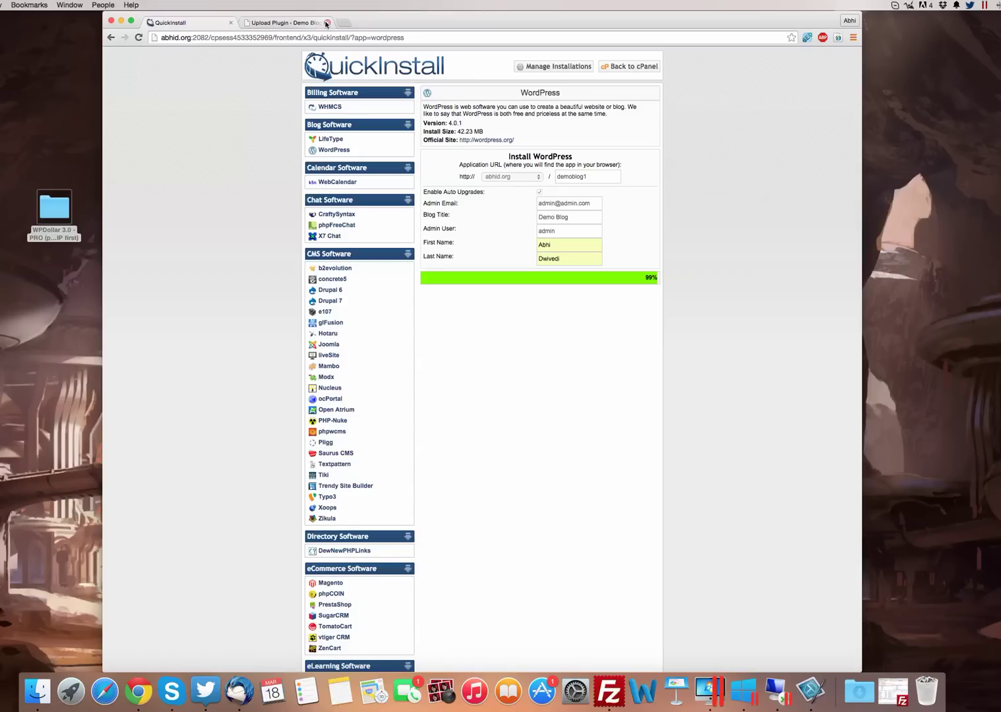
{"action": "left_click", "coordinate": [327, 23]}
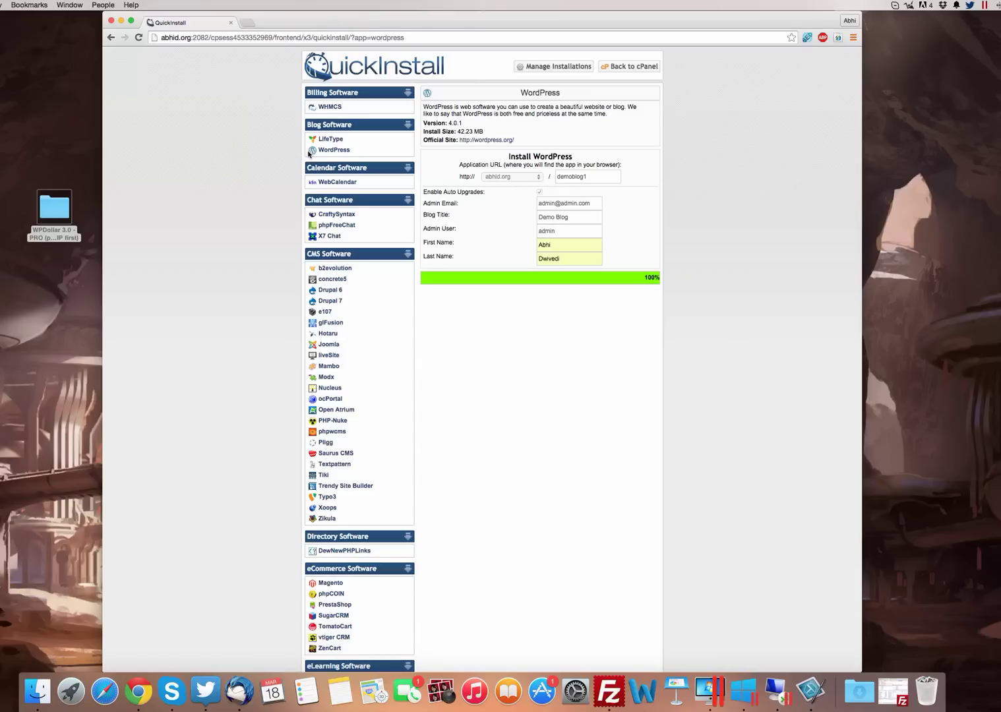
{"action": "key", "text": "super+shift+t"}
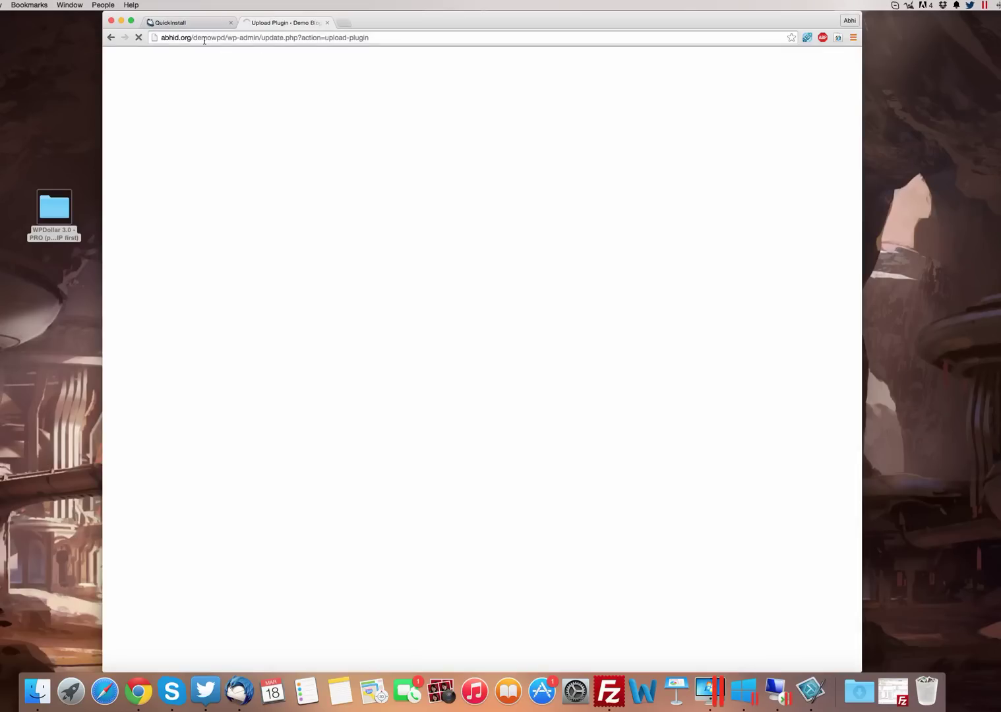
{"action": "left_click", "coordinate": [177, 22]}
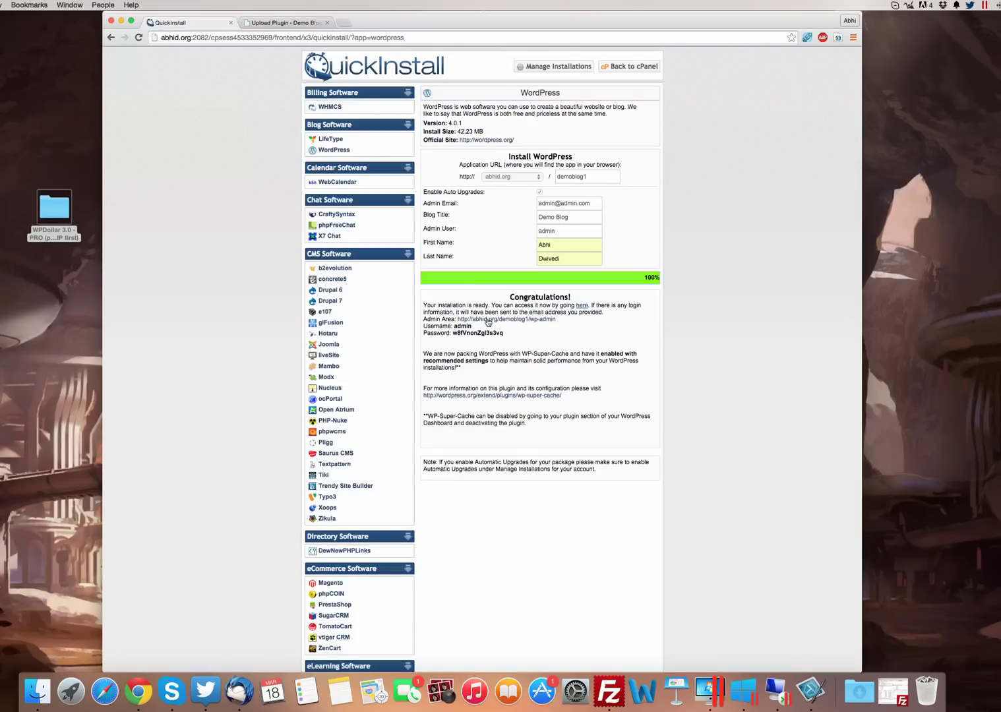
Copy the generated admin password and bring up the new blog's login page
{"action": "left_click", "coordinate": [521, 324], "text": "super"}
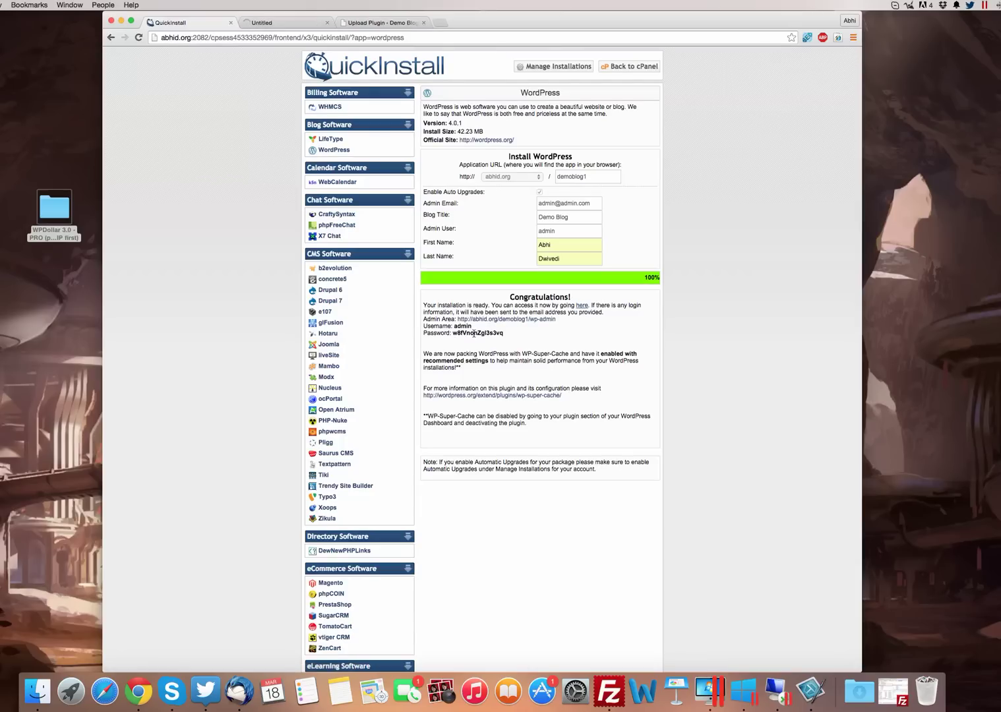
{"action": "double_click", "coordinate": [474, 334]}
{"action": "right_click", "coordinate": [474, 335]}
{"action": "left_click", "coordinate": [492, 337]}
{"action": "left_click", "coordinate": [501, 318]}
{"action": "left_click", "coordinate": [423, 23]}
{"action": "left_click", "coordinate": [370, 25]}
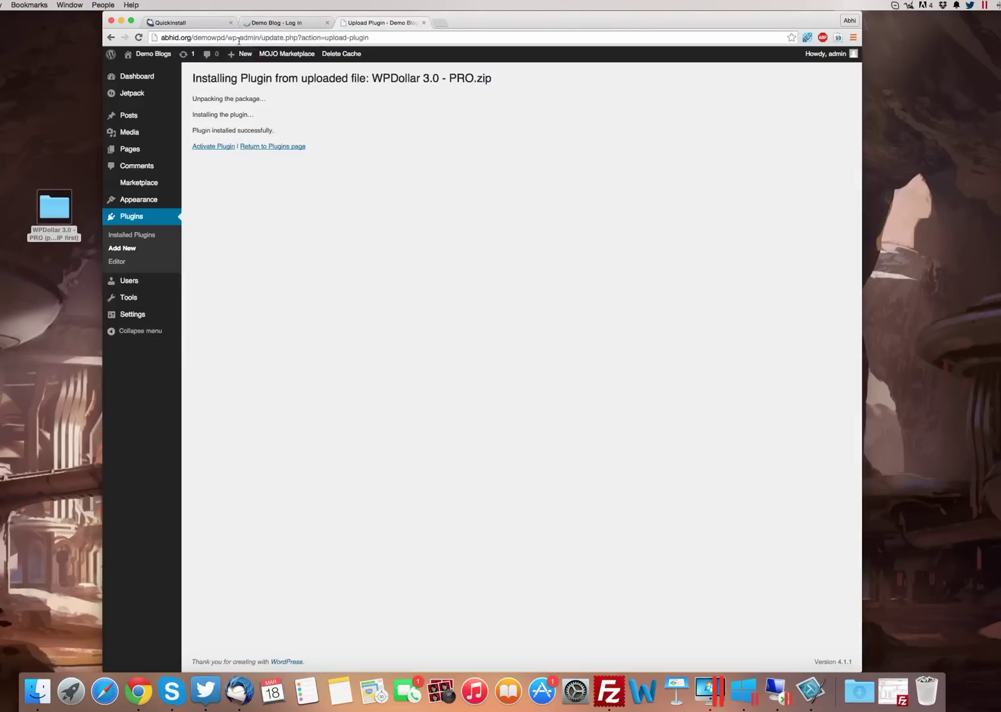
{"action": "left_click", "coordinate": [282, 24]}
Log in with username admin and the copied password
{"action": "left_click", "coordinate": [461, 199]}
{"action": "type", "text": "admin"}
{"action": "key", "text": "Tab"}
{"action": "key", "text": "Return"}
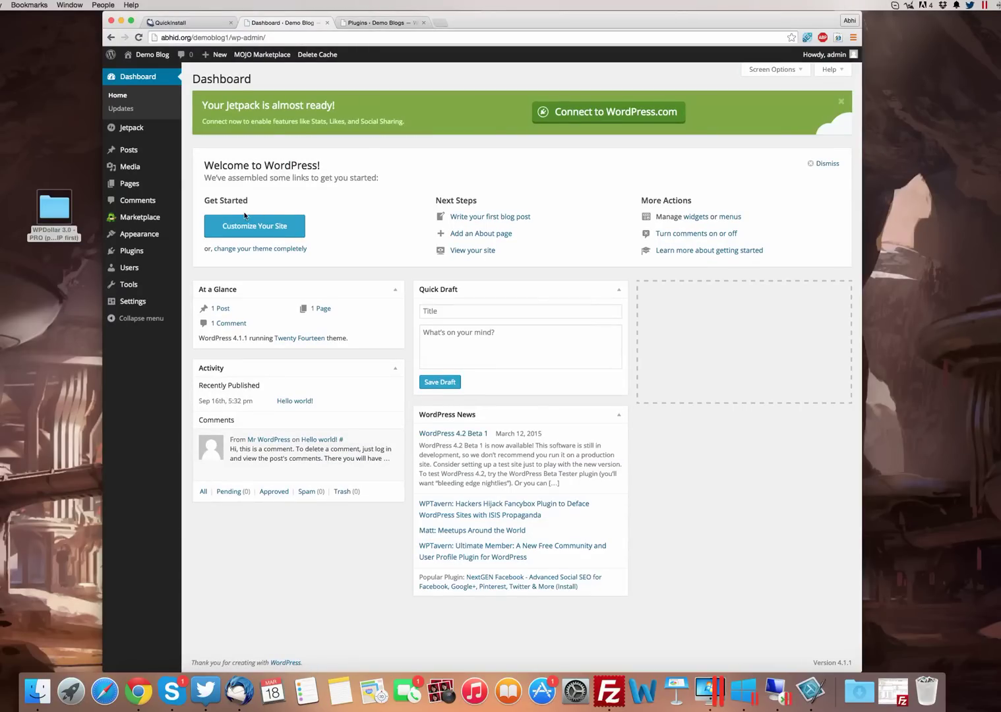
Upload and install WPDollar 3.0 - PRO.zip via Plugins > Add New > Upload Plugin
{"action": "mouse_move", "coordinate": [132, 253]}
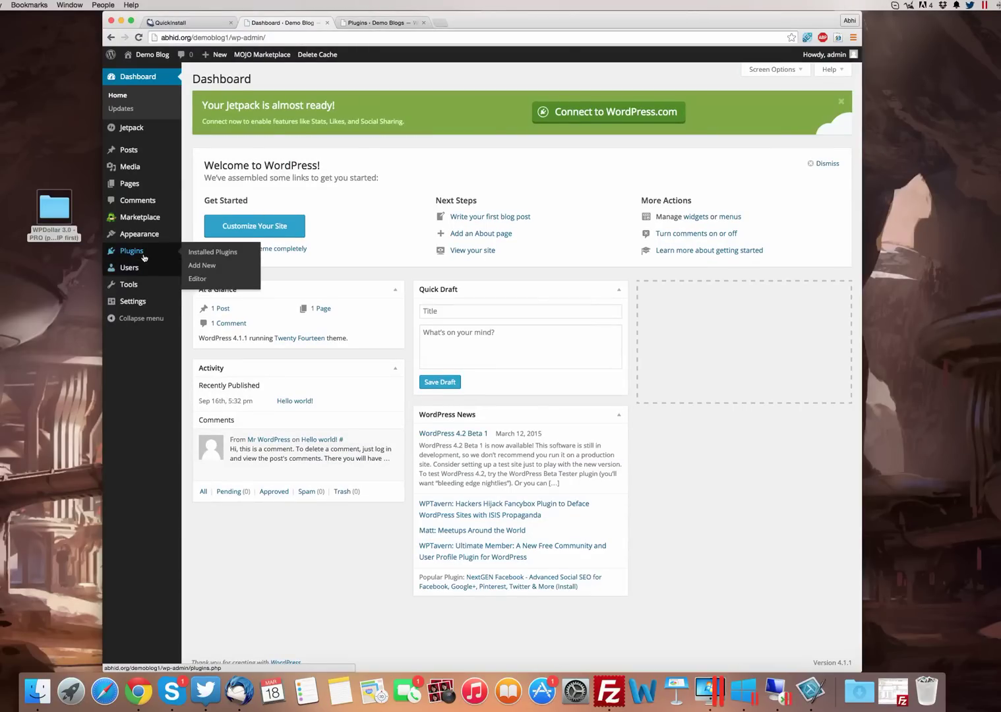
{"action": "left_click", "coordinate": [213, 269]}
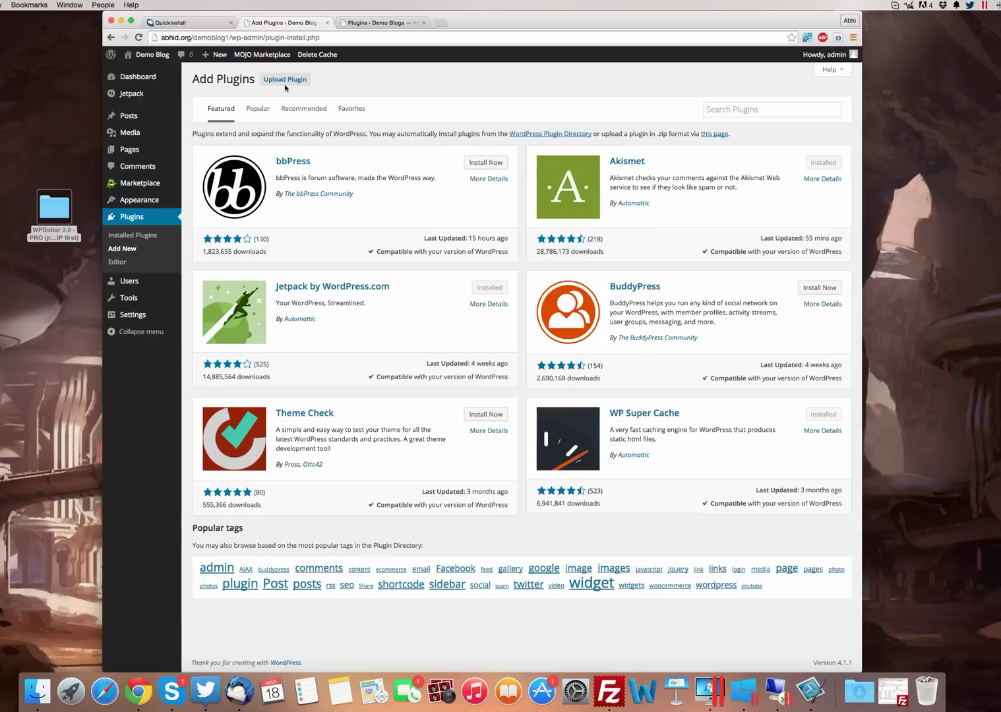
{"action": "left_click", "coordinate": [285, 80]}
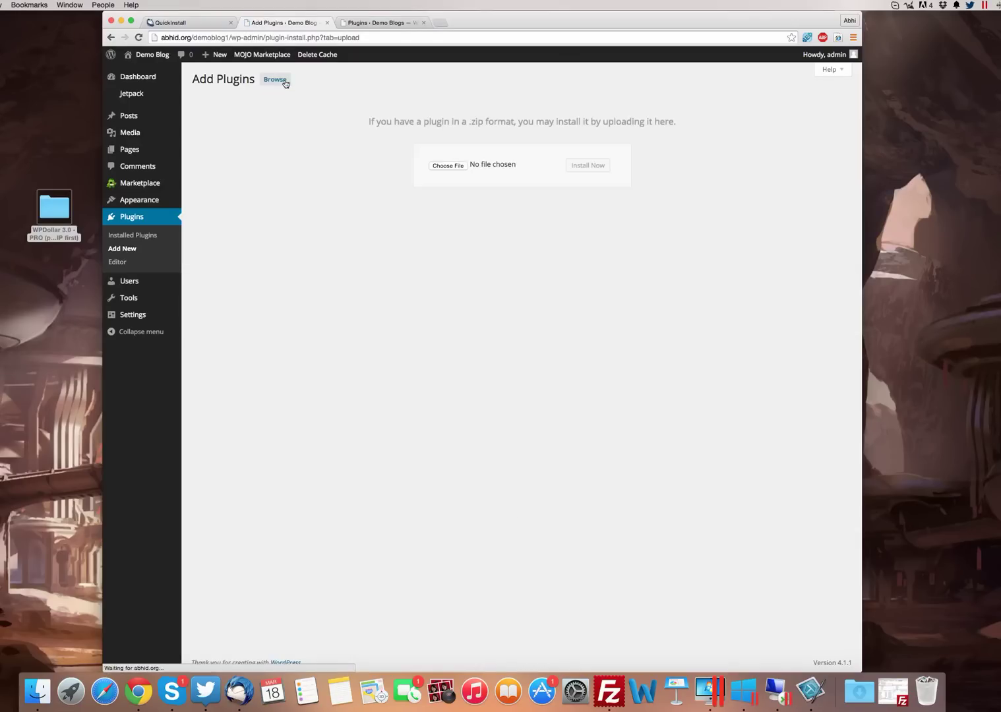
{"action": "left_click", "coordinate": [455, 168]}
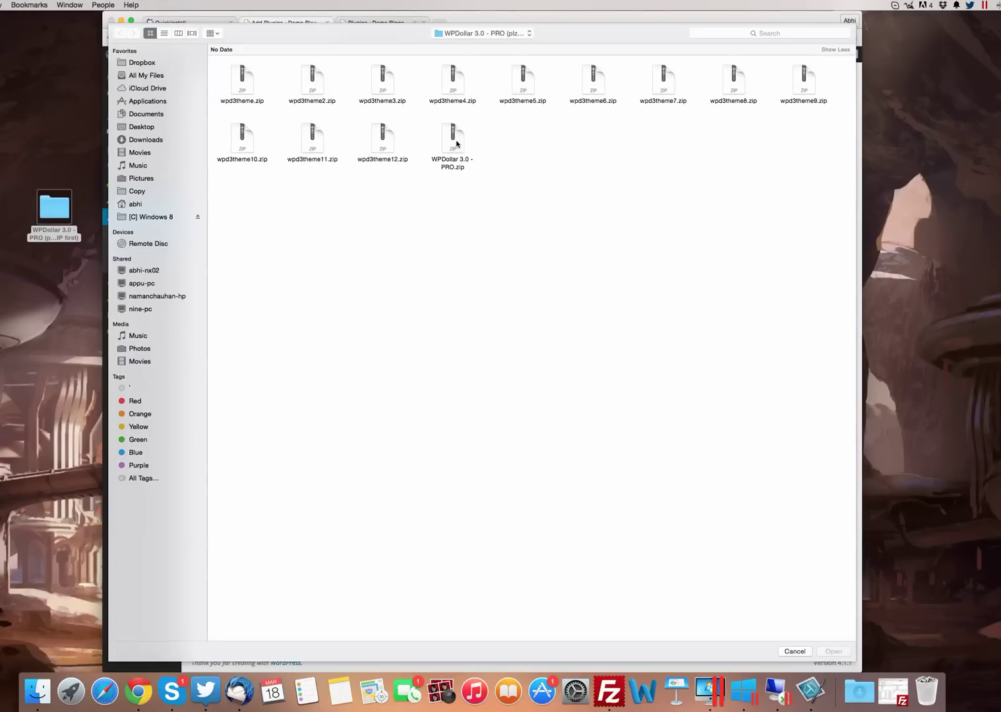
{"action": "double_click", "coordinate": [453, 139]}
{"action": "left_click", "coordinate": [597, 167]}
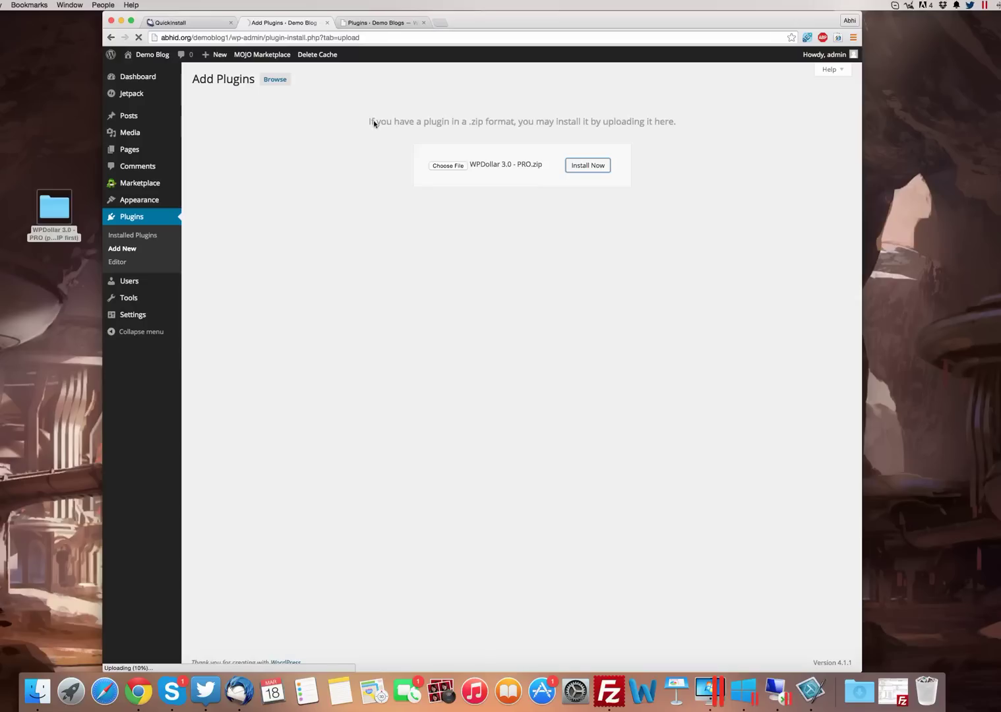
{"action": "left_click", "coordinate": [347, 22]}
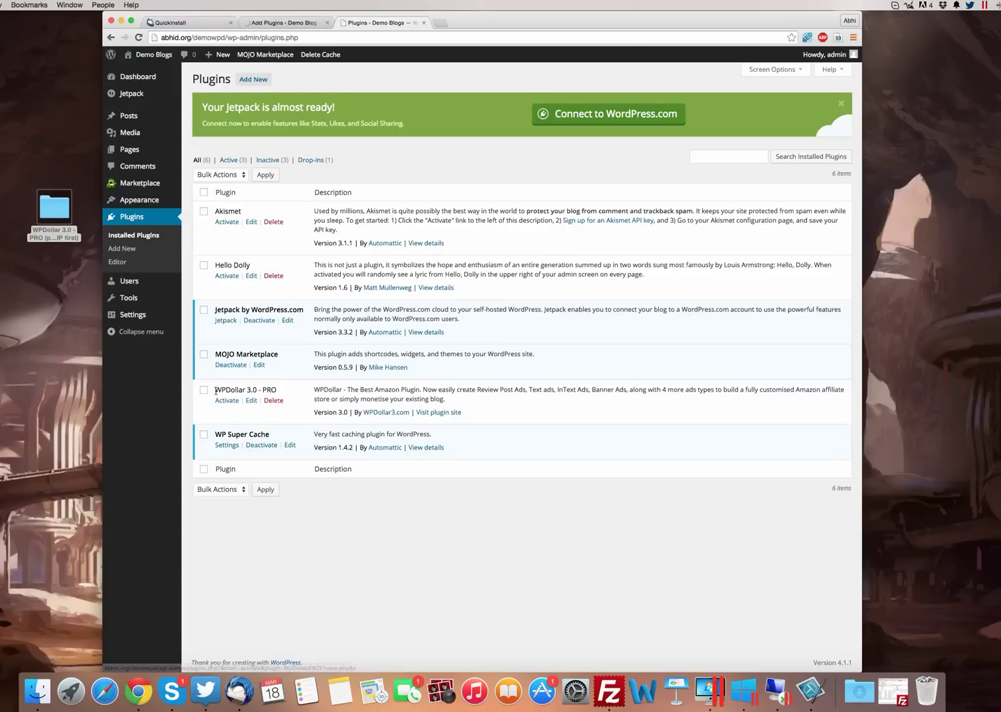
Activate WPDollar 3.0 - PRO in the Plugins list and close the Add Plugins page
{"action": "left_click_drag", "start_coordinate": [215, 389], "coordinate": [281, 389]}
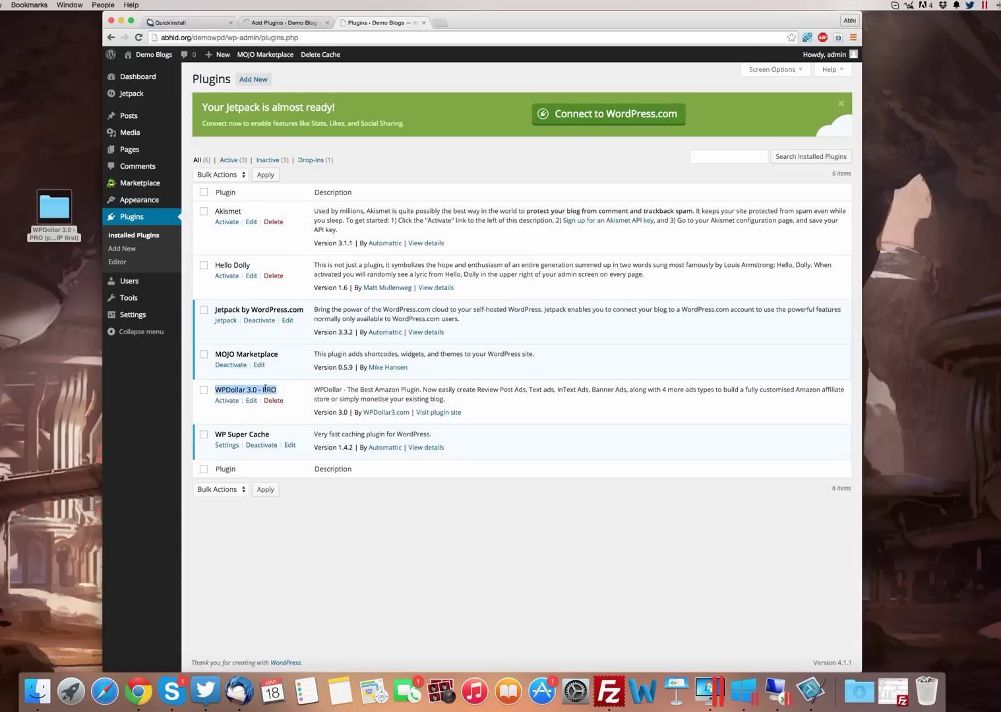
{"action": "double_click", "coordinate": [266, 389]}
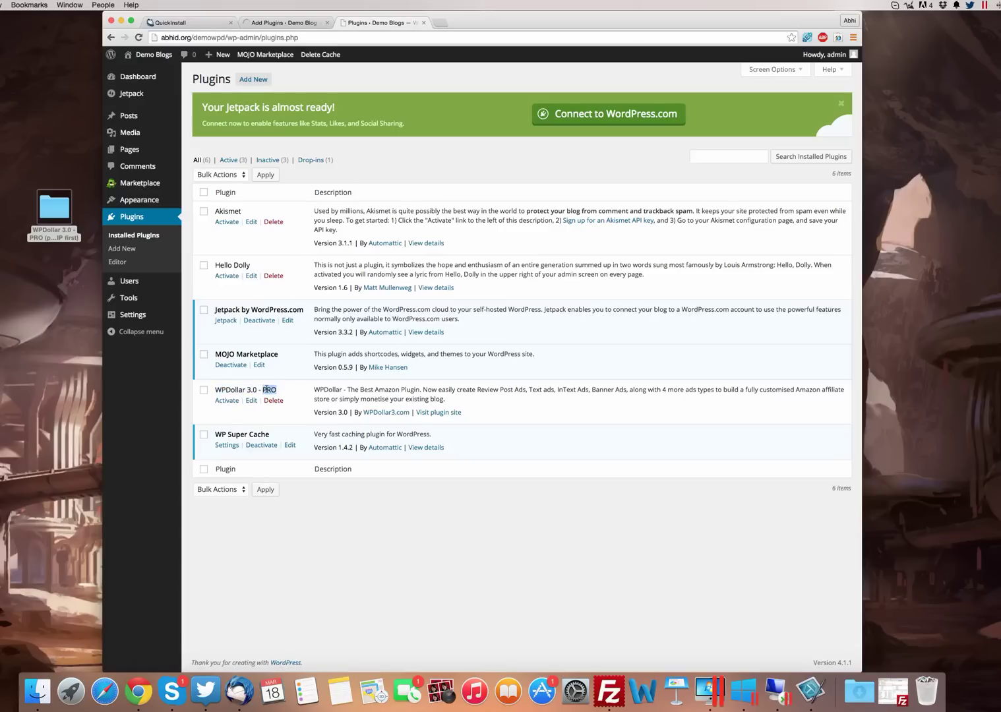
{"action": "left_click", "coordinate": [227, 401]}
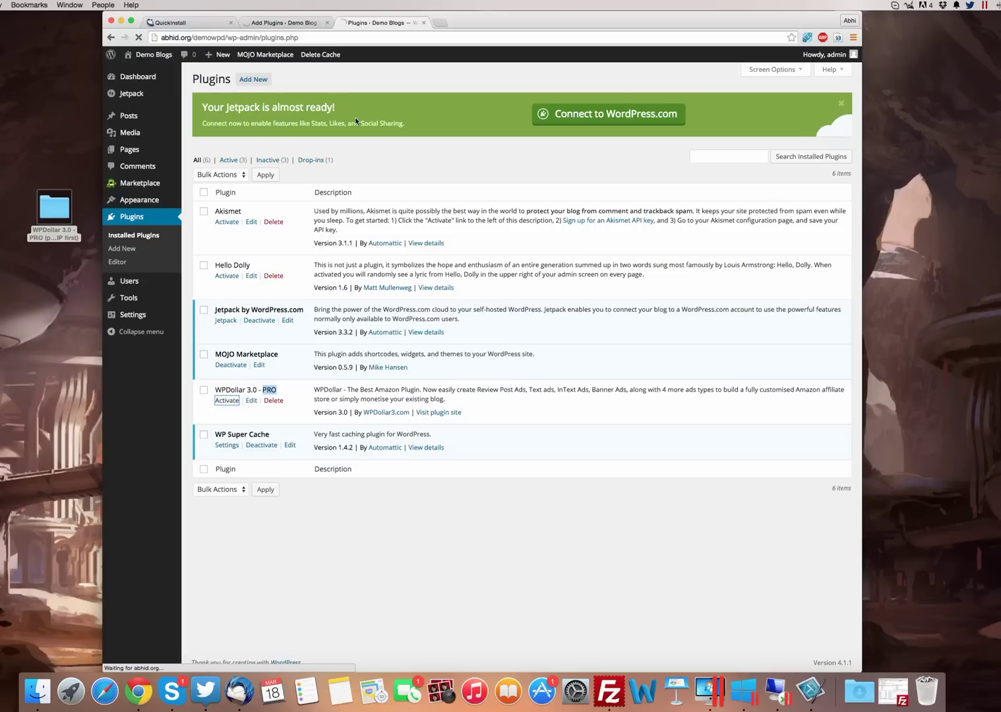
{"action": "left_click", "coordinate": [327, 23]}
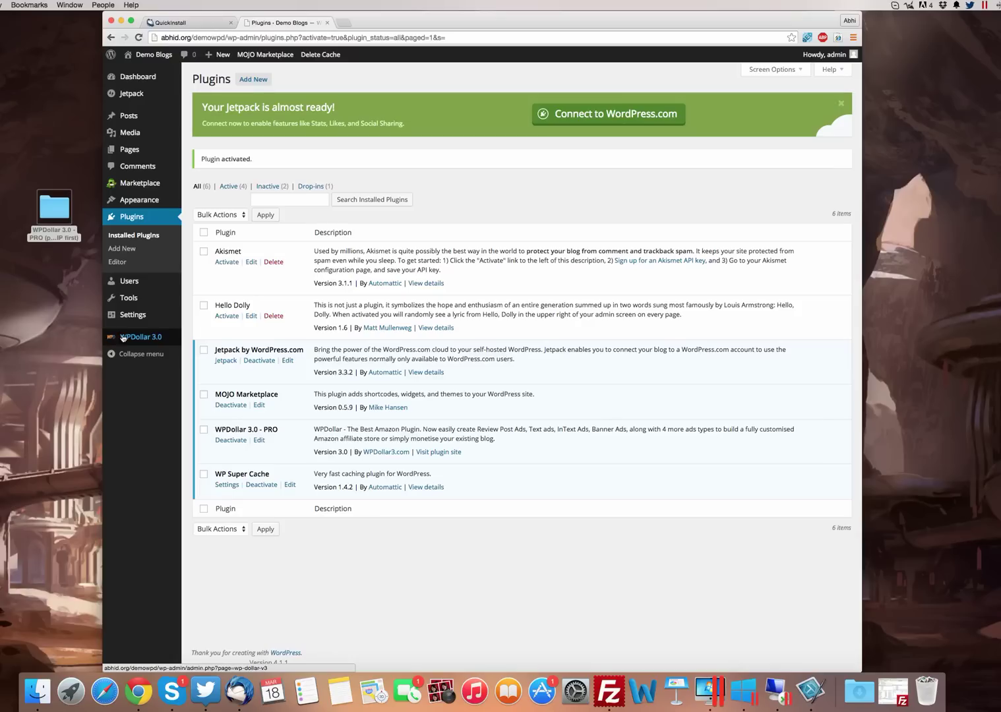
Open WPDollar 3.0's dashboard and browse its Text, Banner, Product, Intext, Search and Carousel ad lists
{"action": "left_click", "coordinate": [160, 337]}
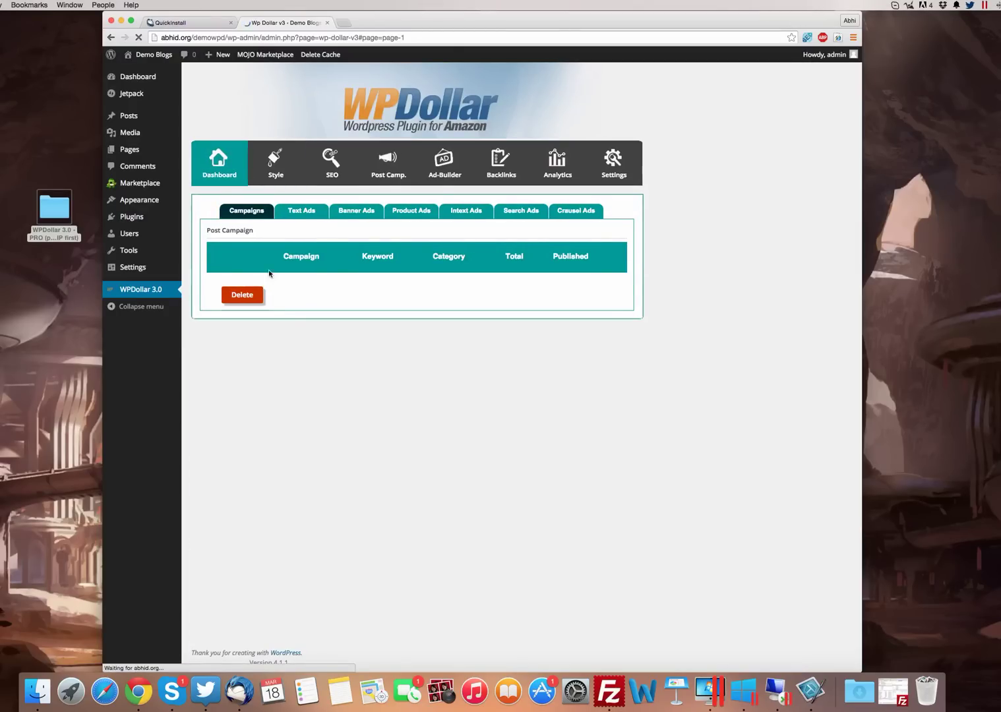
{"action": "left_click", "coordinate": [301, 211]}
{"action": "left_click", "coordinate": [356, 210]}
{"action": "left_click", "coordinate": [412, 211]}
{"action": "left_click", "coordinate": [467, 210]}
{"action": "left_click", "coordinate": [526, 212]}
{"action": "left_click", "coordinate": [576, 211]}
{"action": "left_click", "coordinate": [247, 211]}
View the plugin's Style, SEO and Post Camp. pages
{"action": "left_click", "coordinate": [275, 165]}
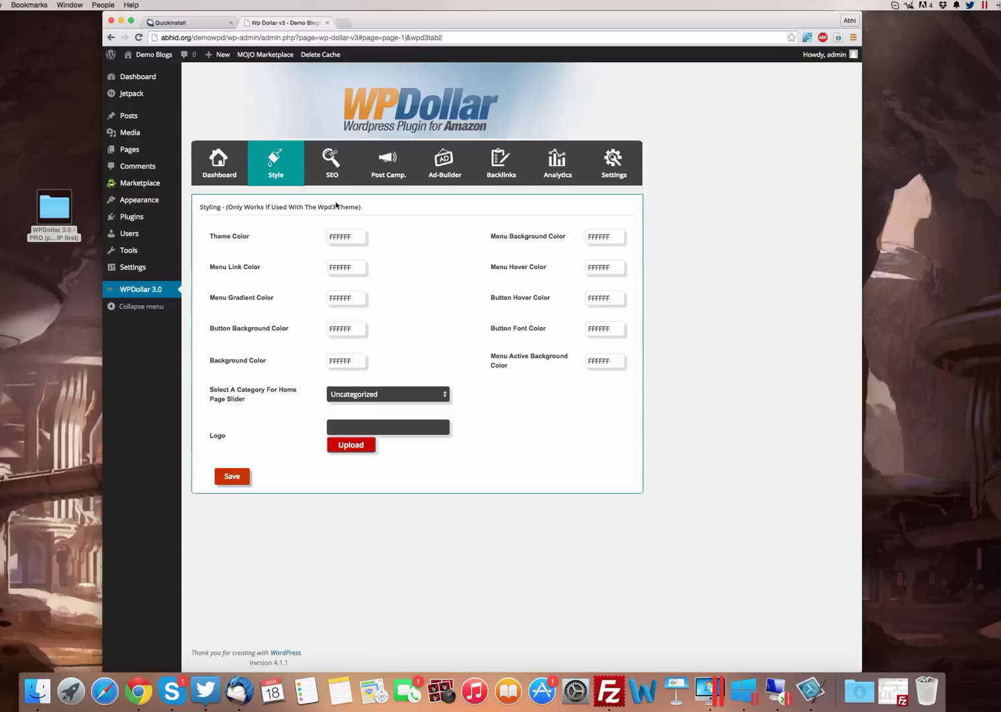
{"action": "left_click", "coordinate": [332, 161]}
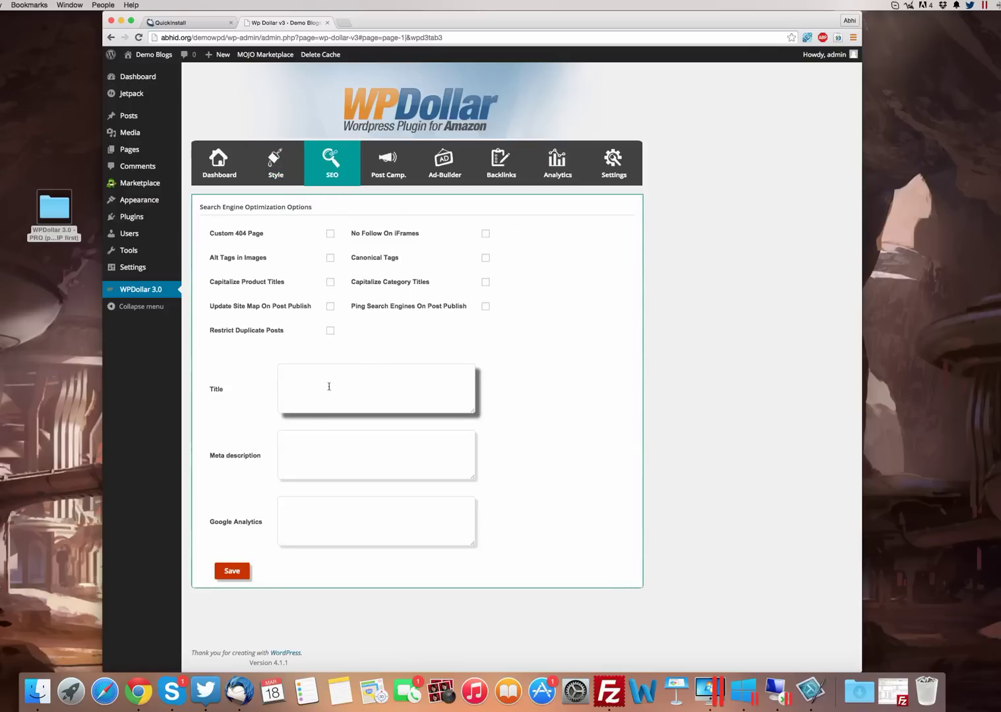
{"action": "left_click", "coordinate": [386, 168]}
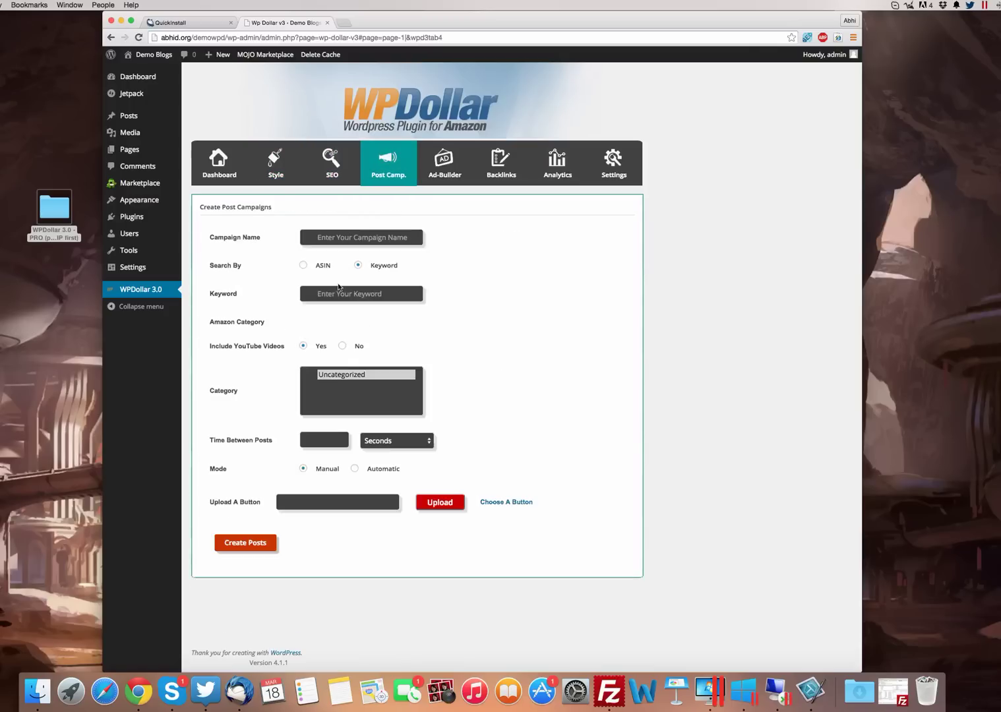
Browse the Ad-Builder's Banner, Product, Intext, Amazon Search and Carousel Ads forms
{"action": "left_click", "coordinate": [451, 166]}
{"action": "left_click", "coordinate": [287, 238]}
{"action": "left_click", "coordinate": [353, 237]}
{"action": "left_click", "coordinate": [415, 237]}
{"action": "left_click", "coordinate": [536, 237]}
{"action": "left_click", "coordinate": [455, 239]}
{"action": "left_click", "coordinate": [518, 243]}
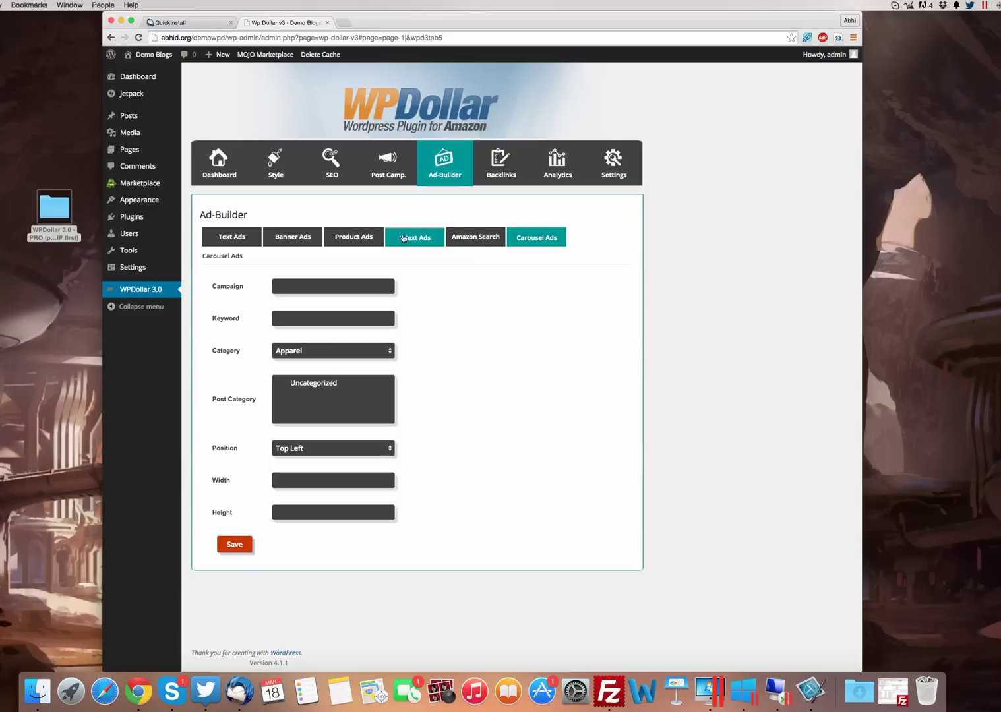
Look at the Intext, Product, Banner and Text Ads builder forms
{"action": "left_click", "coordinate": [401, 240]}
{"action": "left_click", "coordinate": [357, 238]}
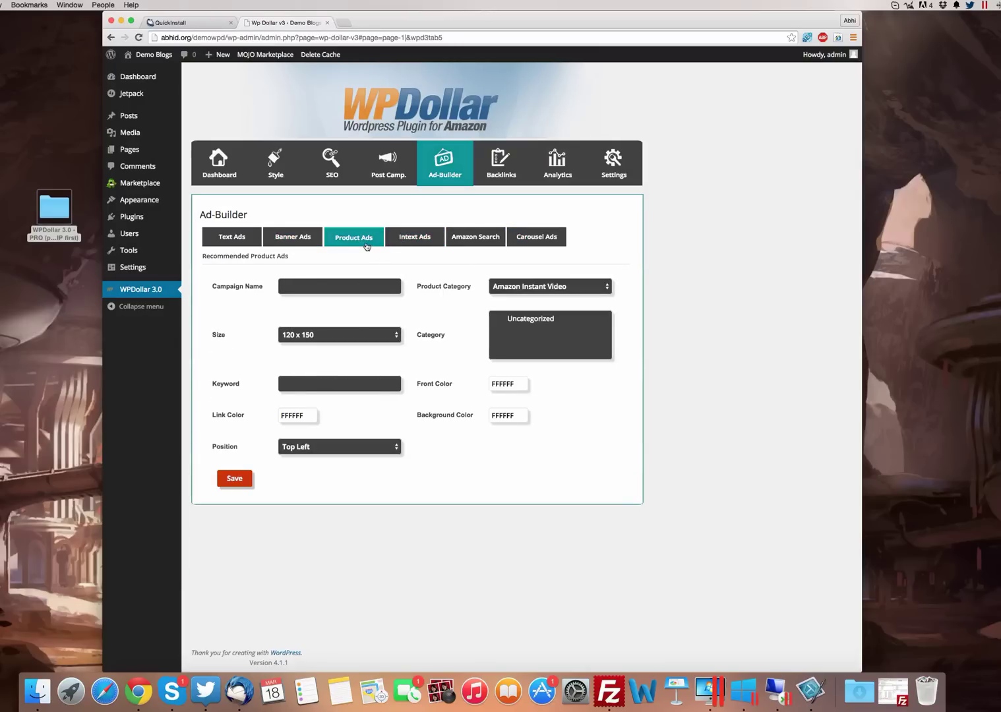
{"action": "left_click", "coordinate": [289, 242]}
{"action": "left_click", "coordinate": [233, 244]}
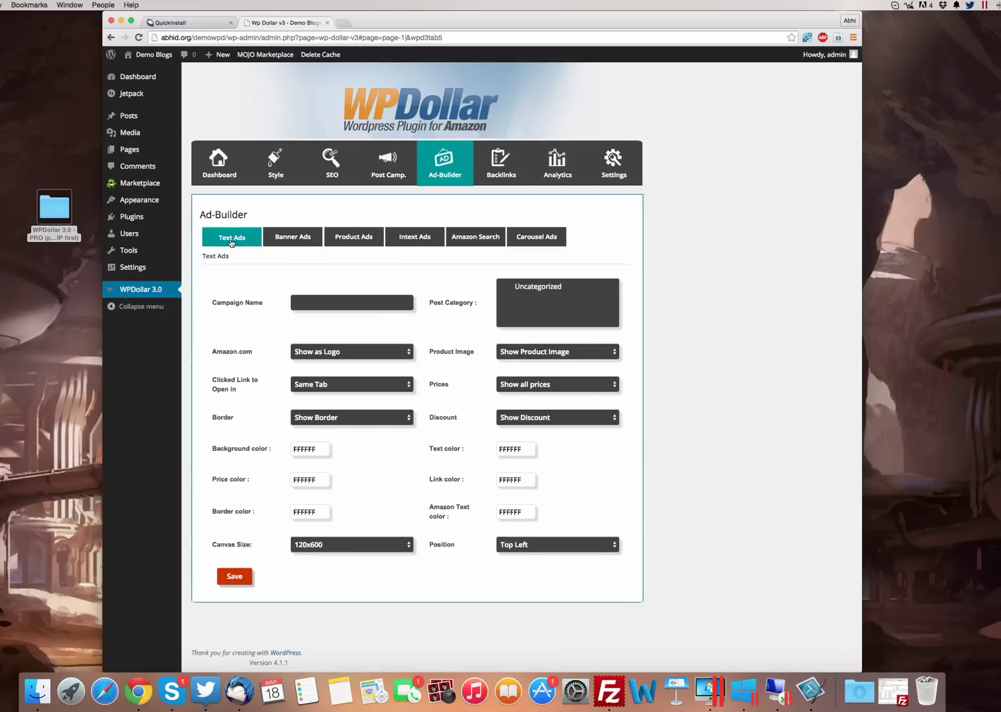
View the Backlinks page with its campaign list, then the Analytics page
{"action": "left_click", "coordinate": [502, 163]}
{"action": "left_click", "coordinate": [351, 241]}
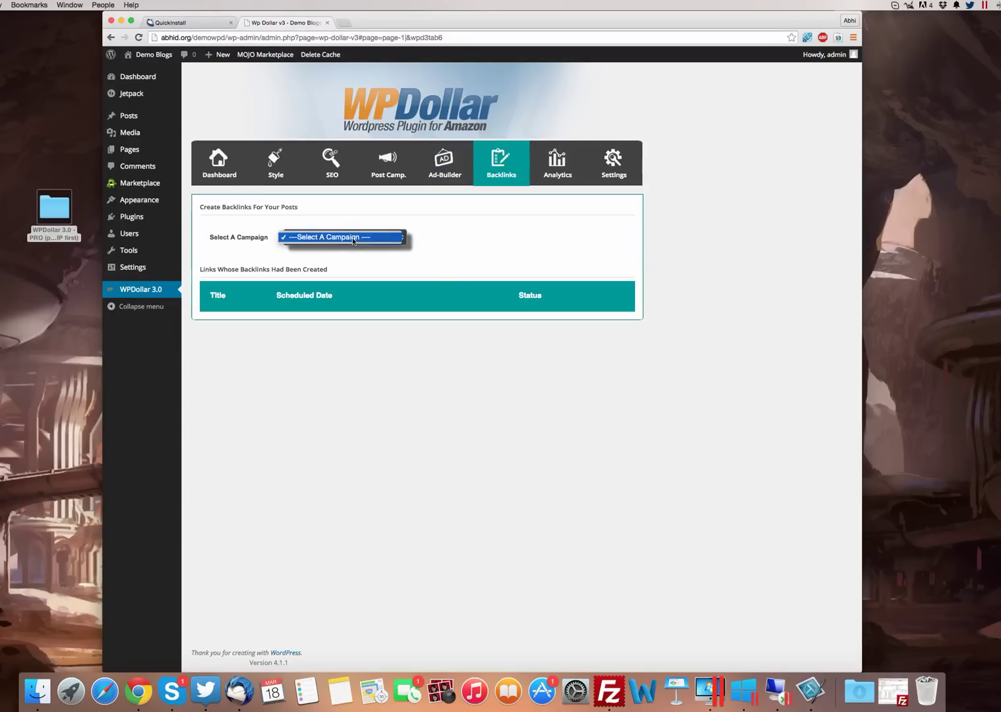
{"action": "left_click", "coordinate": [355, 238]}
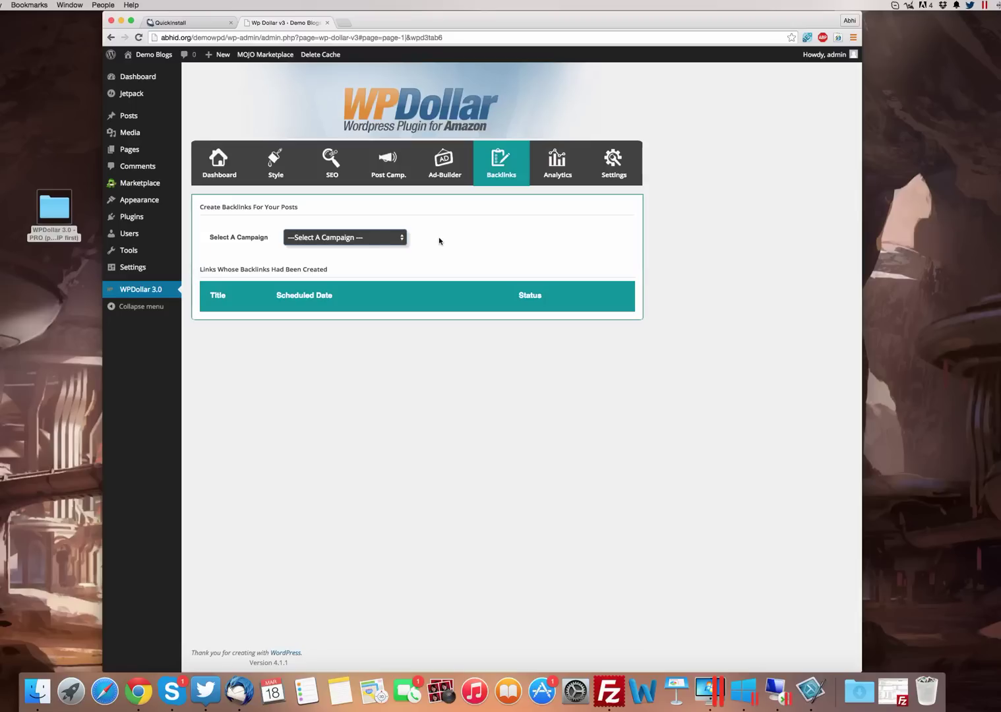
{"action": "left_click", "coordinate": [557, 165]}
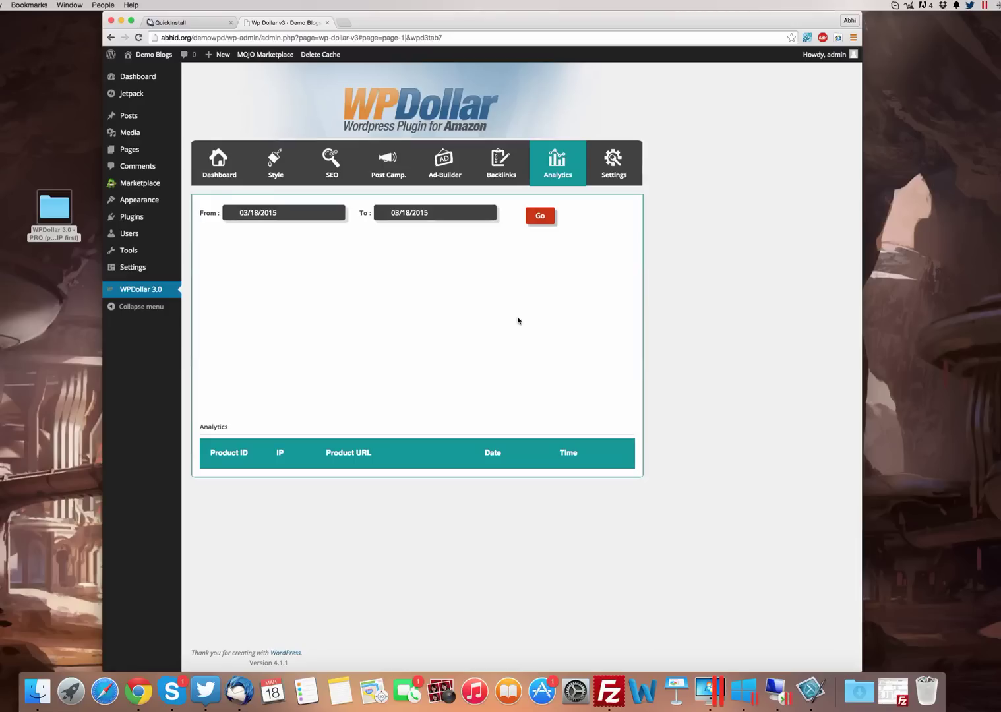
Open WPDollar Settings and inspect the Amazon Affiliate ID and Public Key fields
{"action": "left_click", "coordinate": [613, 166]}
{"action": "left_click", "coordinate": [390, 237]}
{"action": "left_click", "coordinate": [380, 266]}
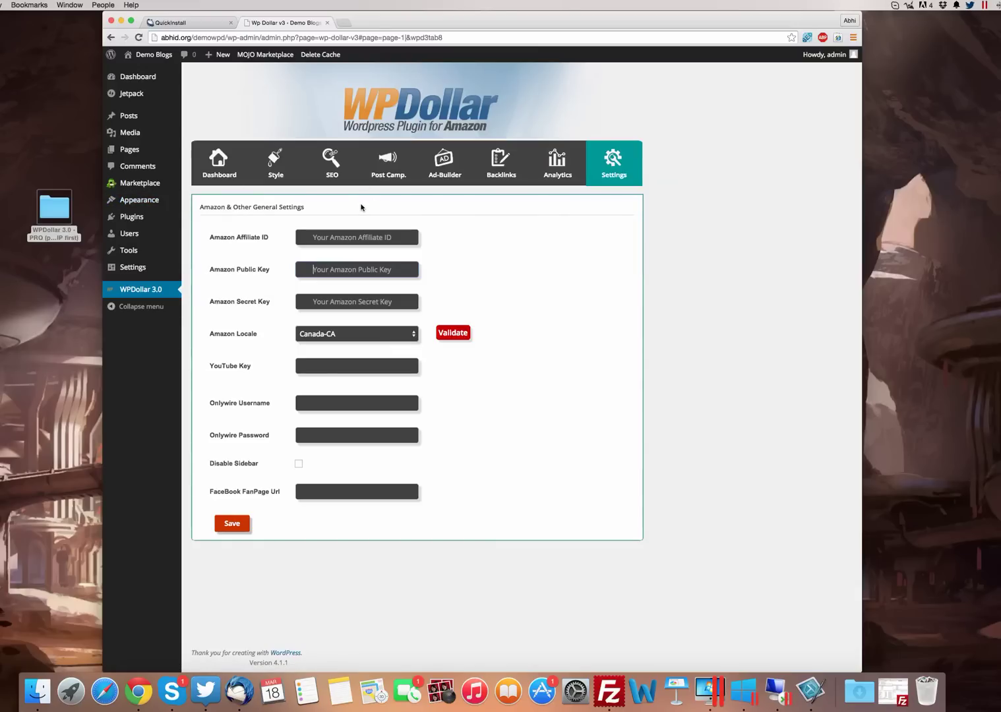
Reach the Upload Theme form from Appearance > Themes > Add New and browse for a .zip
{"action": "mouse_move", "coordinate": [139, 200]}
{"action": "left_click", "coordinate": [211, 202]}
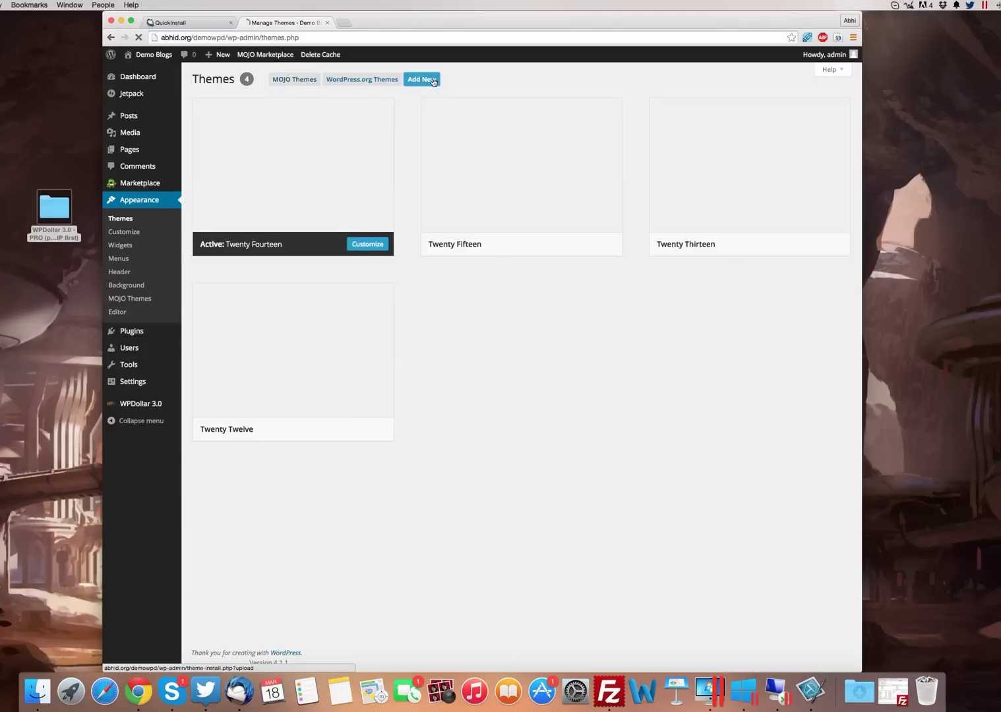
{"action": "left_click", "coordinate": [421, 79]}
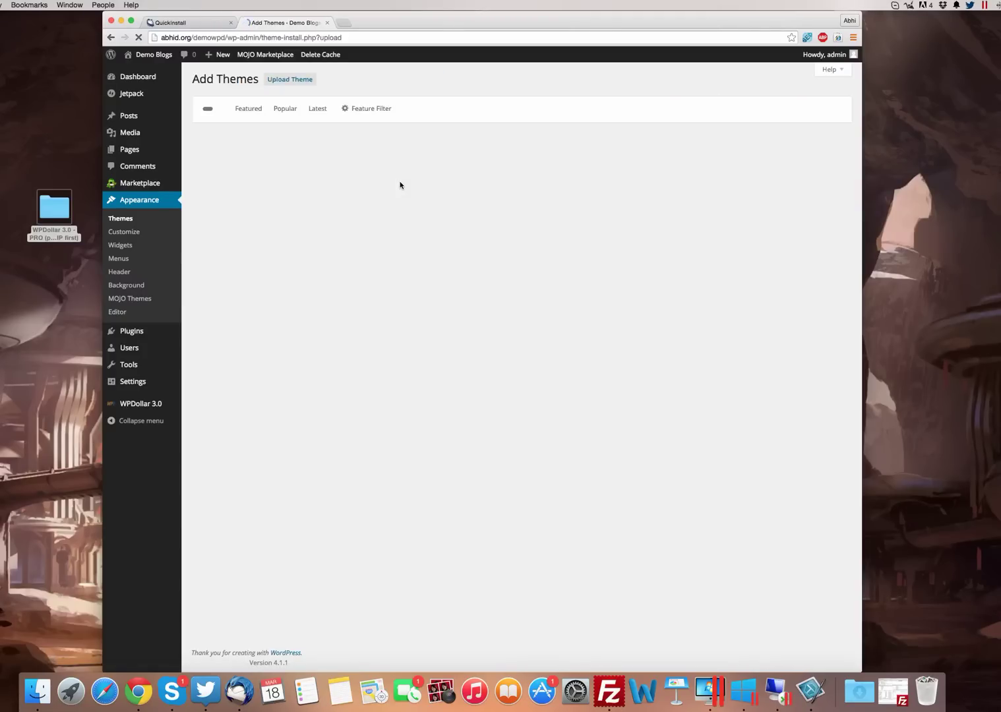
{"action": "left_click", "coordinate": [297, 84]}
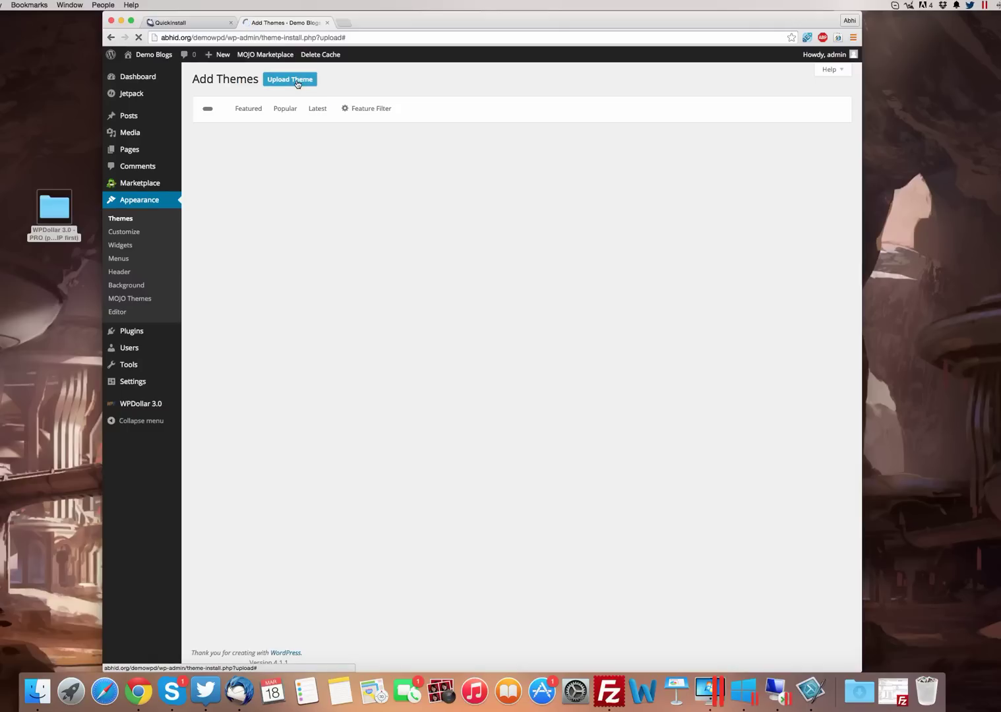
{"action": "left_click", "coordinate": [444, 167]}
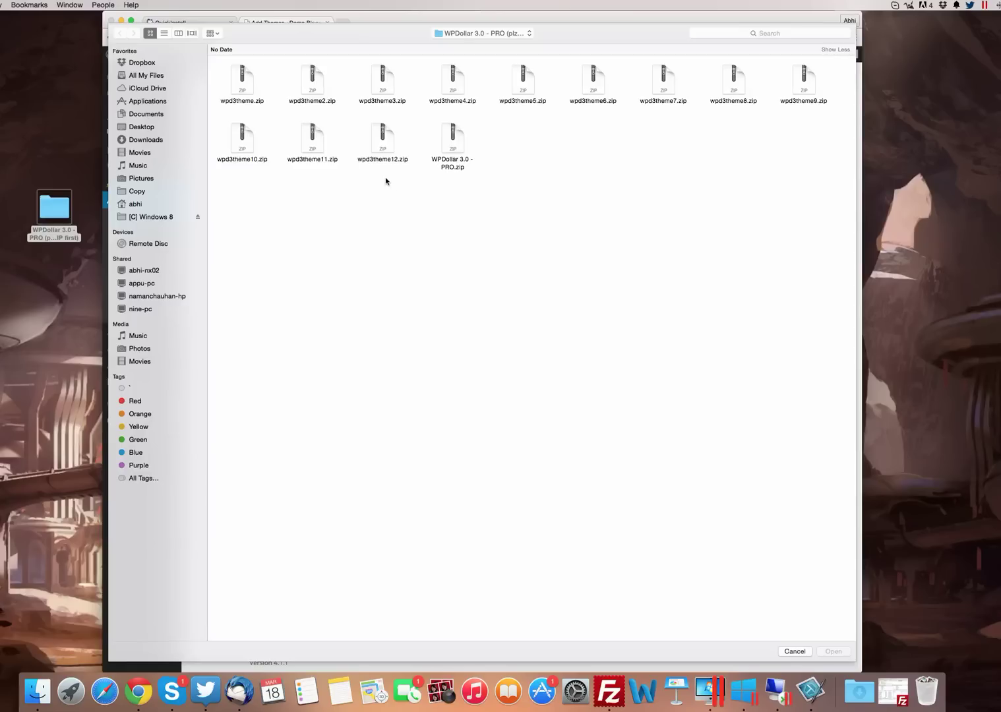
Choose wpd3theme.zip and install it as a new theme
{"action": "double_click", "coordinate": [246, 75]}
{"action": "left_click", "coordinate": [597, 170]}
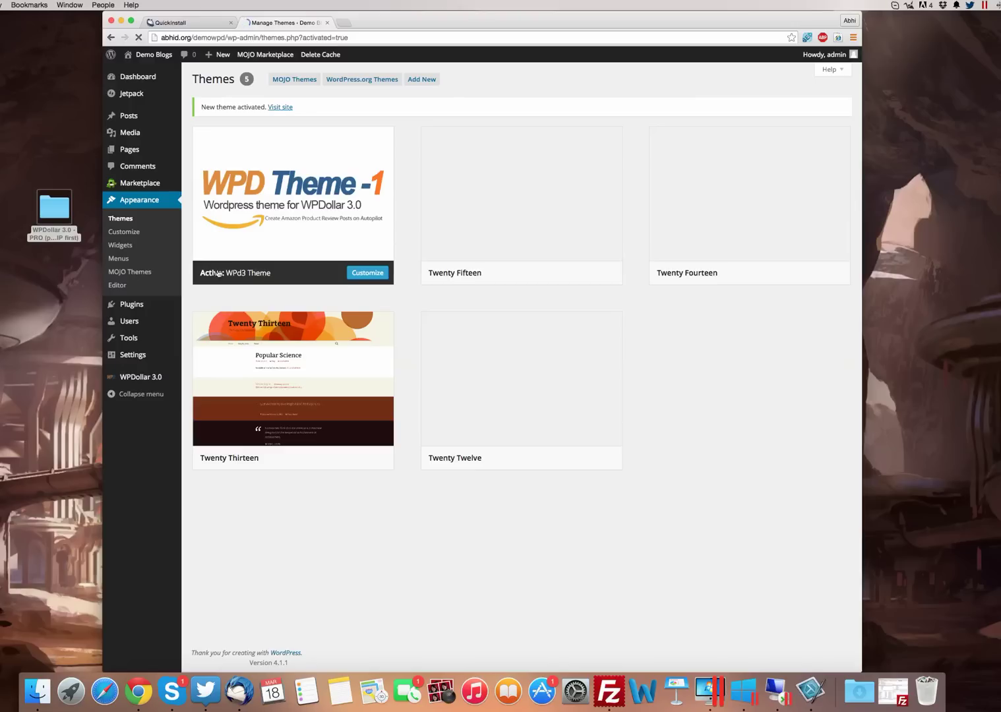
Open the Demo Blogs front end in a new tab and view its red WPd3 Theme layout
{"action": "right_click", "coordinate": [151, 69]}
{"action": "left_click", "coordinate": [156, 72]}
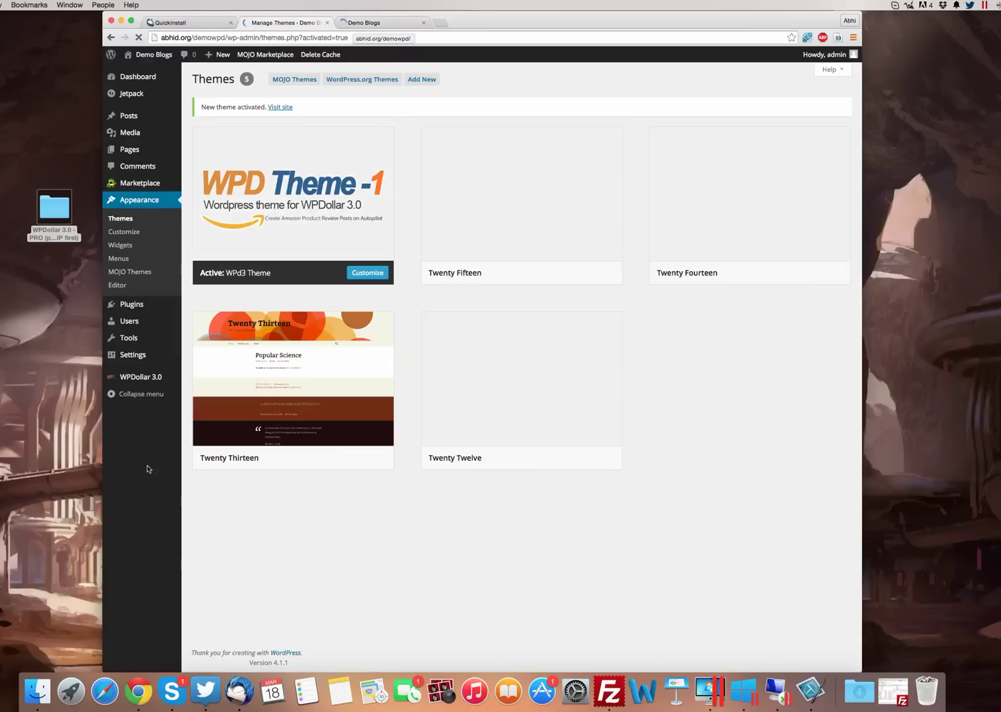
{"action": "left_click", "coordinate": [159, 383]}
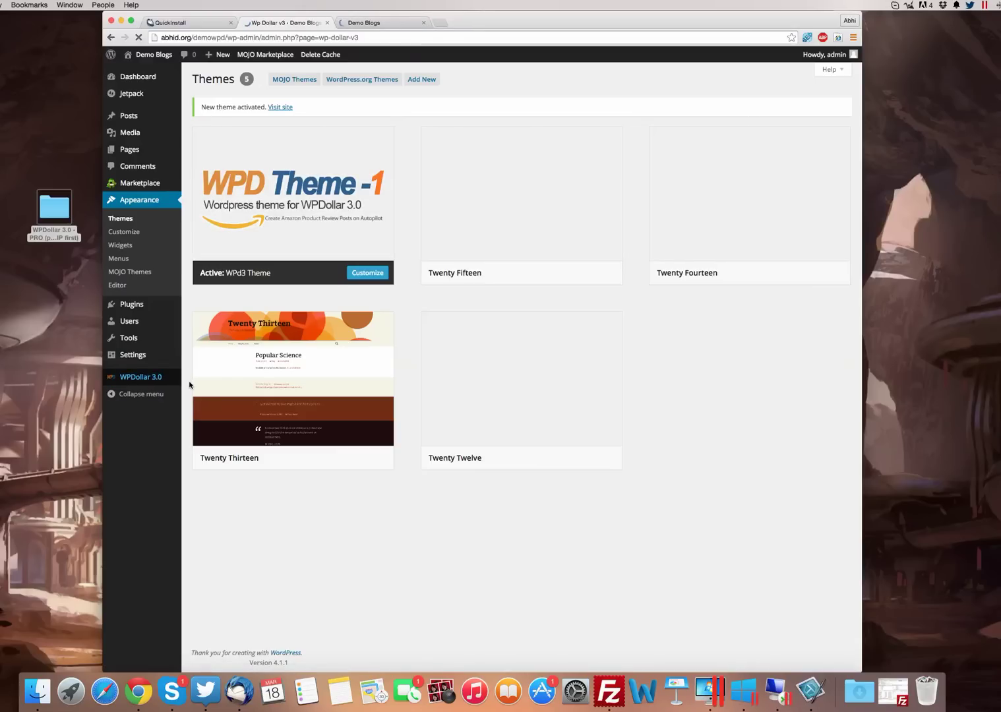
{"action": "left_click", "coordinate": [354, 23]}
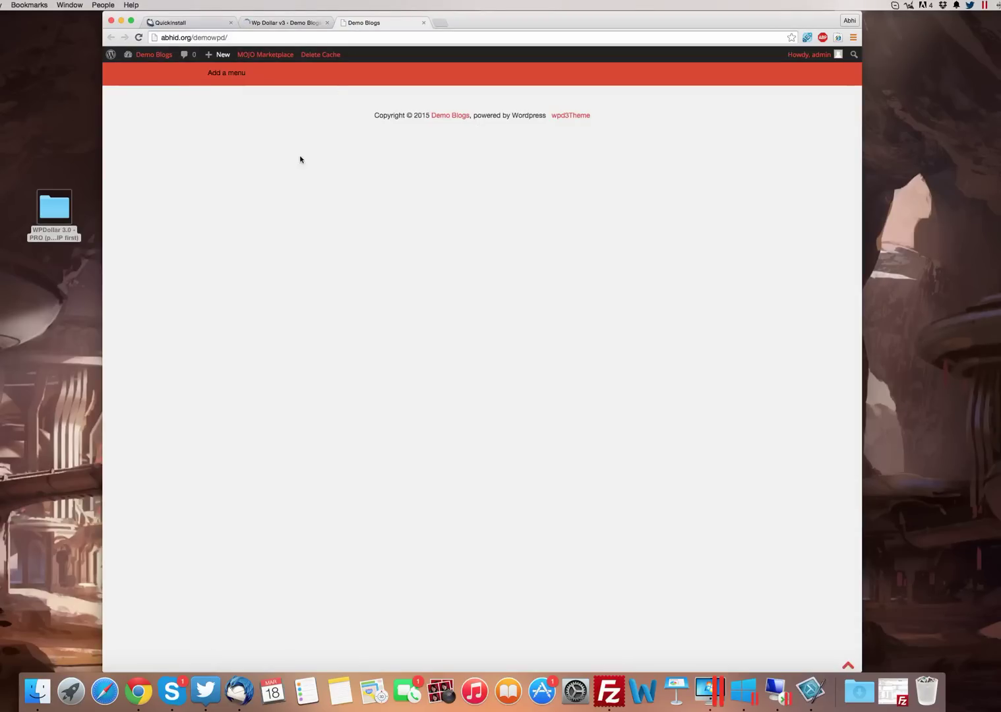
In WPDollar's Style options, leave the logo unchanged and keep Uncategorized as the slider category
{"action": "left_click", "coordinate": [289, 24]}
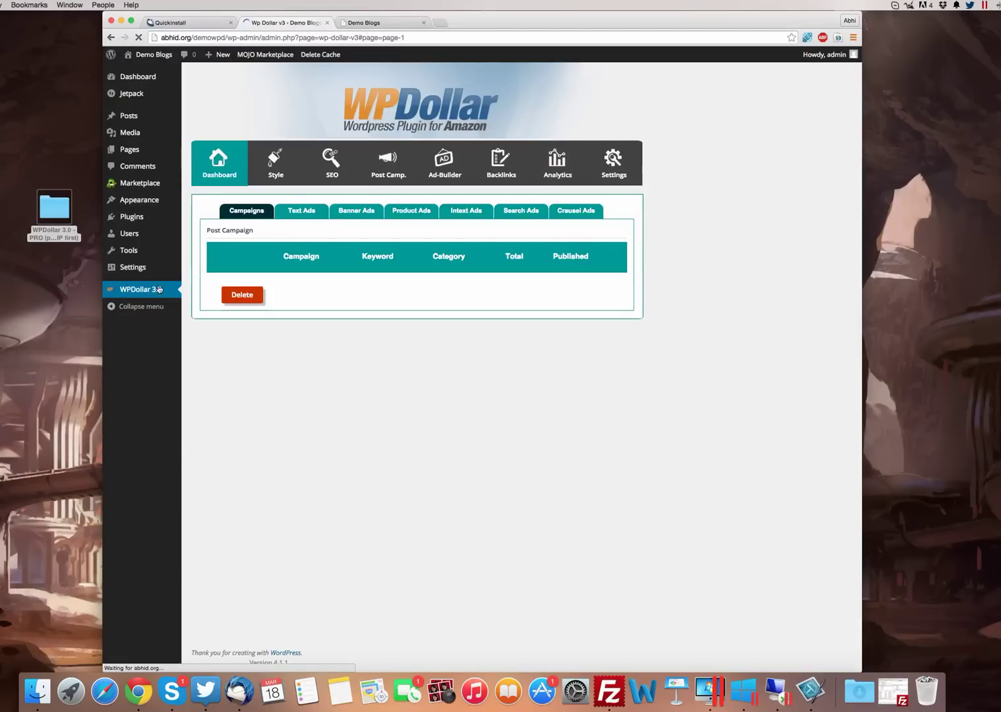
{"action": "left_click", "coordinate": [273, 158]}
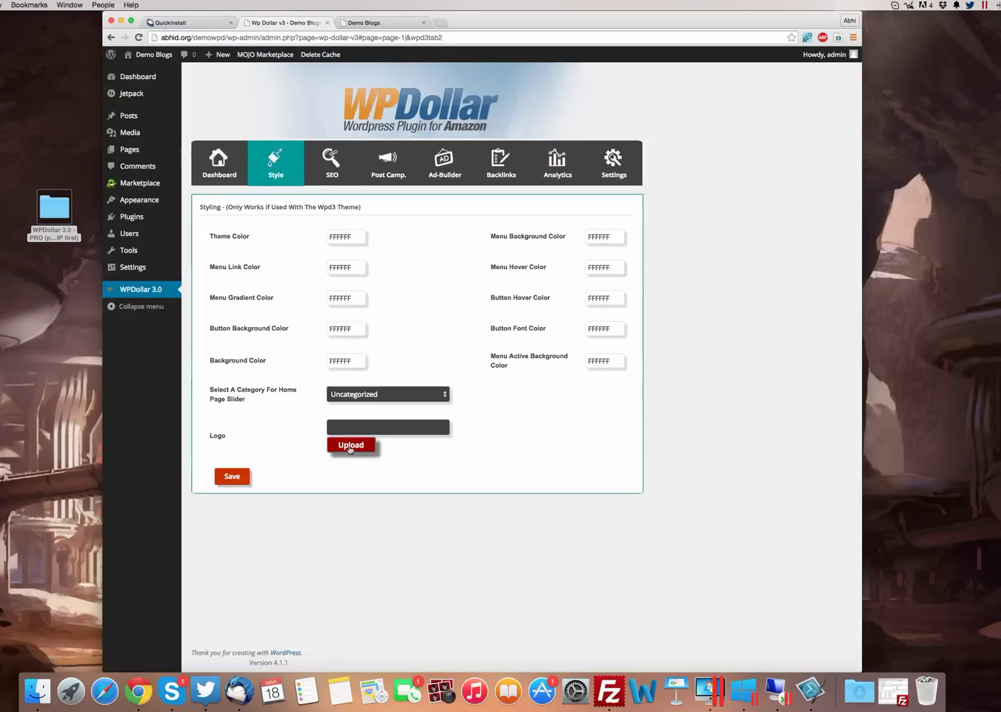
{"action": "left_click", "coordinate": [350, 449]}
{"action": "left_click", "coordinate": [835, 74]}
{"action": "left_click", "coordinate": [353, 395]}
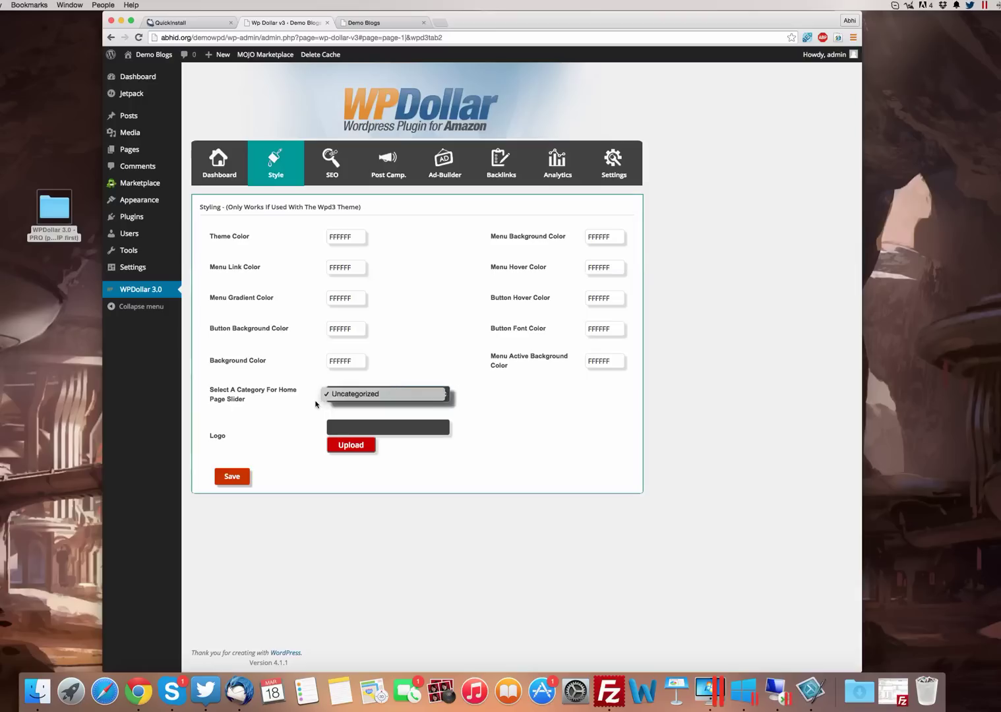
{"action": "left_click", "coordinate": [311, 410]}
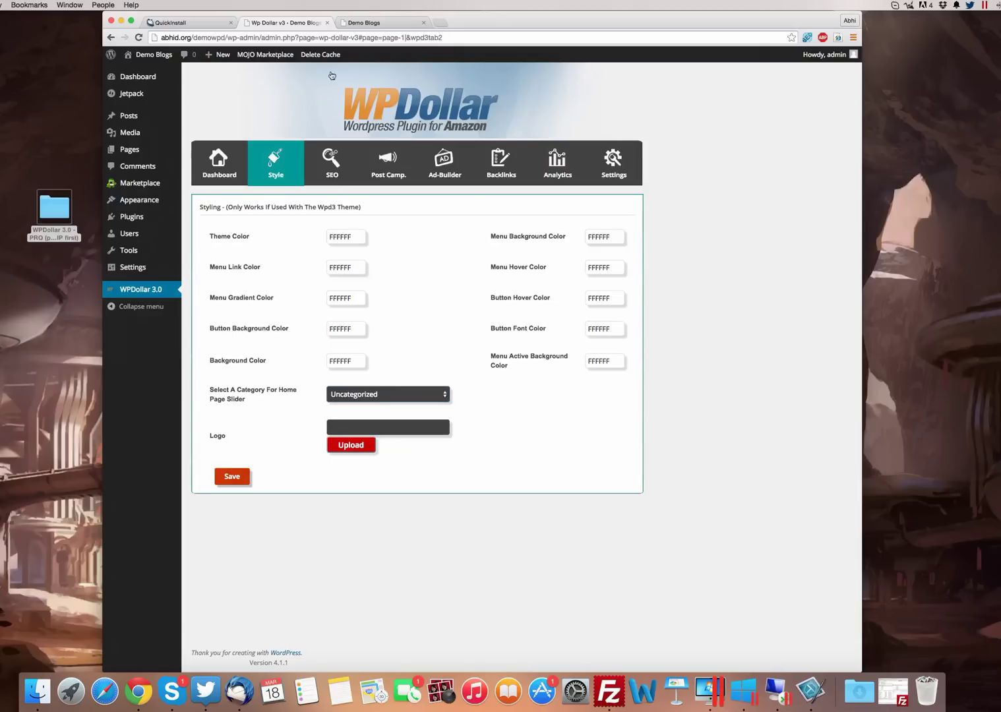
Close the blog's front-end tab and bring up WPDollar's SEO options
{"action": "left_click", "coordinate": [390, 26]}
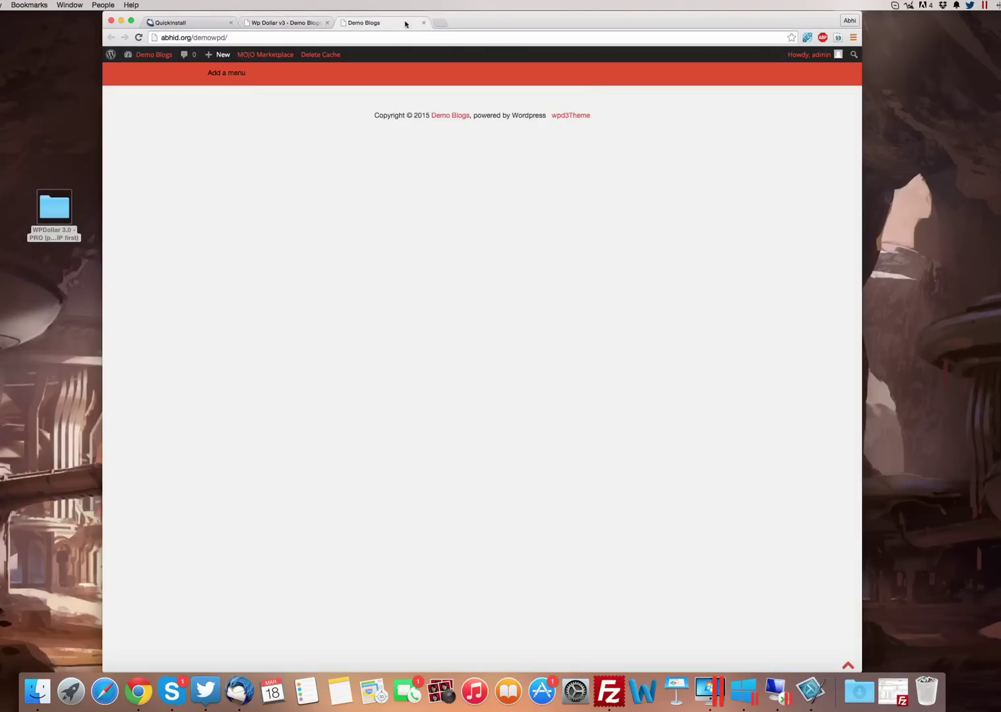
{"action": "key", "text": "super+w"}
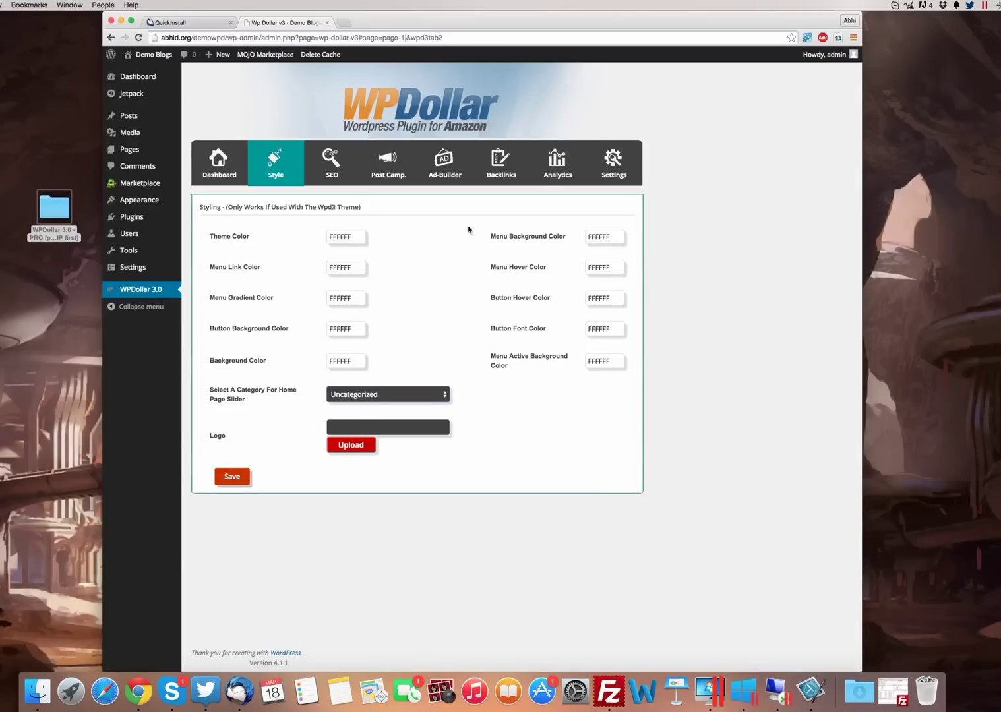
{"action": "left_click", "coordinate": [332, 173]}
{"action": "left_click", "coordinate": [619, 171]}
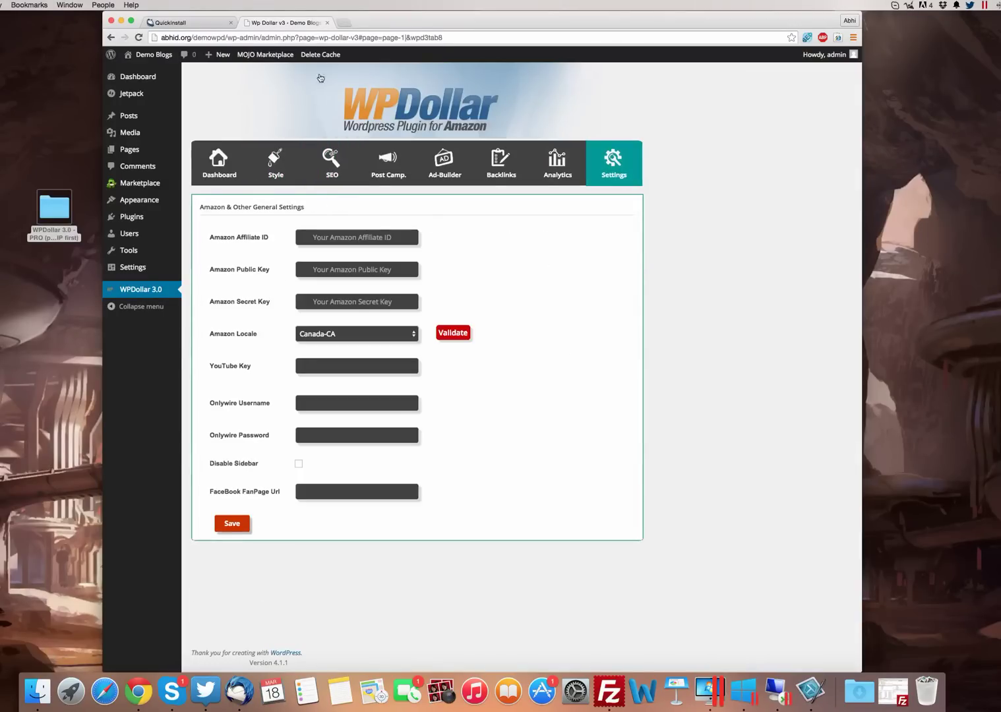
{"action": "left_click", "coordinate": [329, 184]}
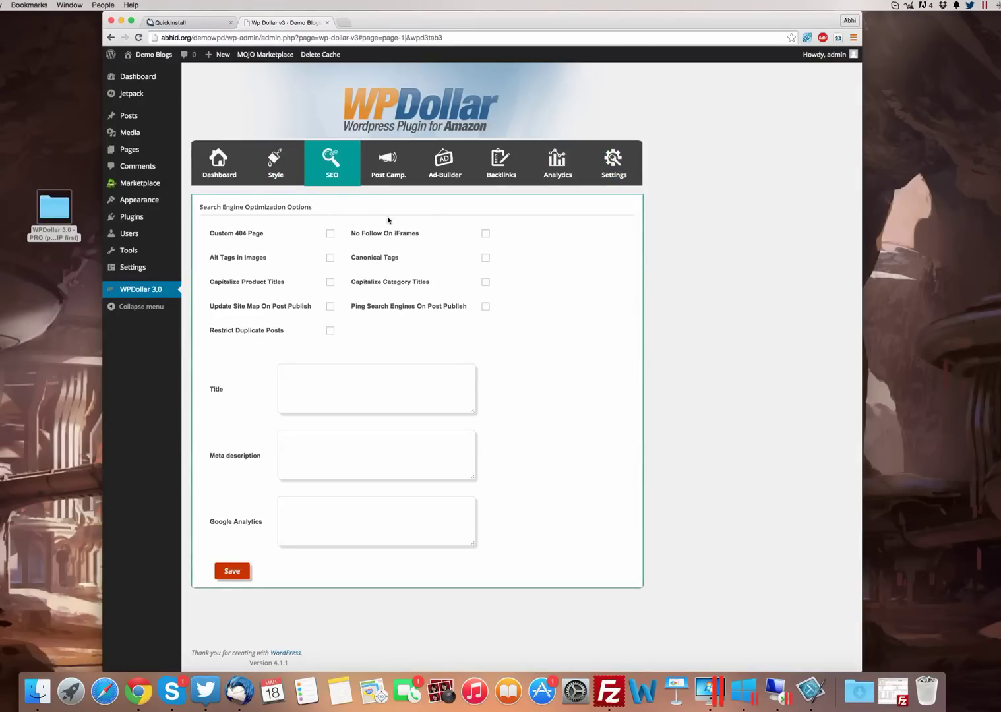